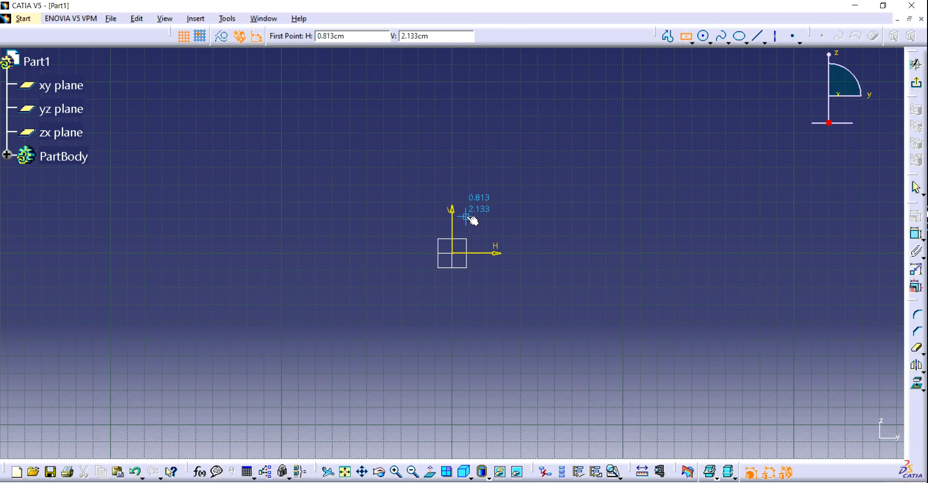
# - Sketch a centred rectangle about 7.5 cm wide and 10.3 cm high around the origin
pyautogui.click(453, 252)
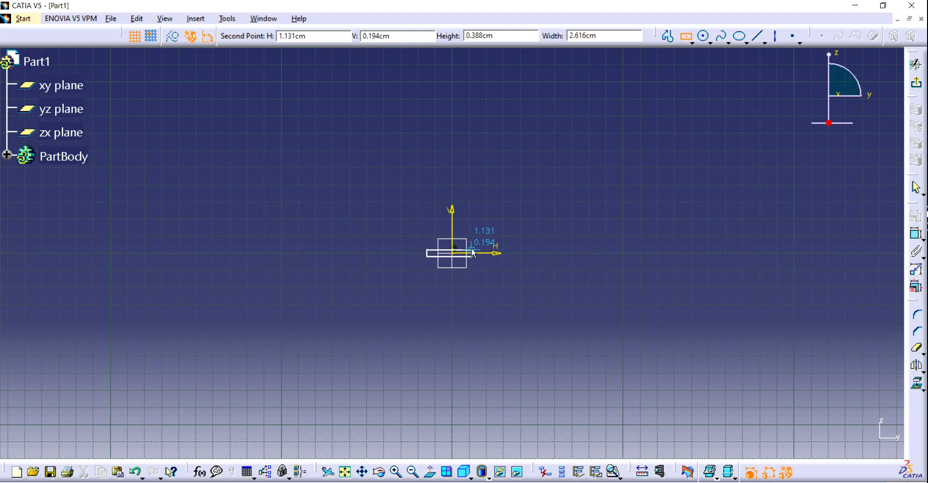
pyautogui.press('Escape')
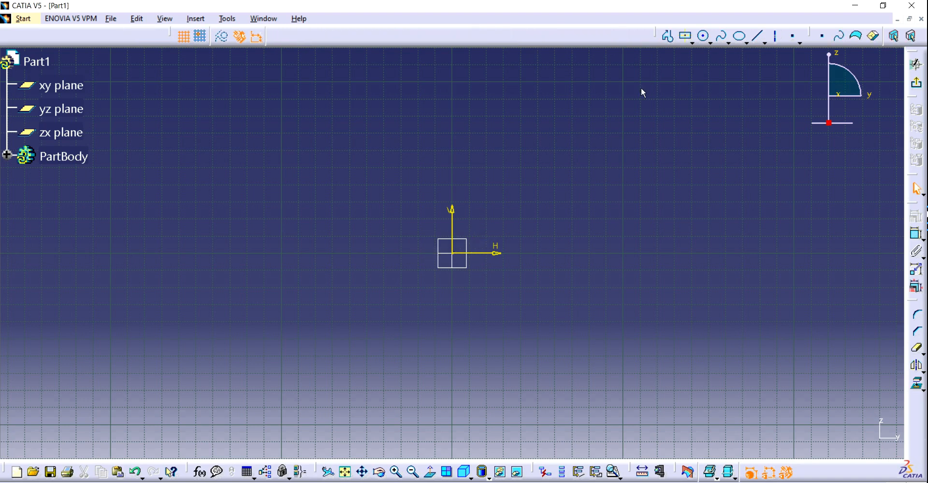
pyautogui.click(685, 35)
pyautogui.click(459, 254)
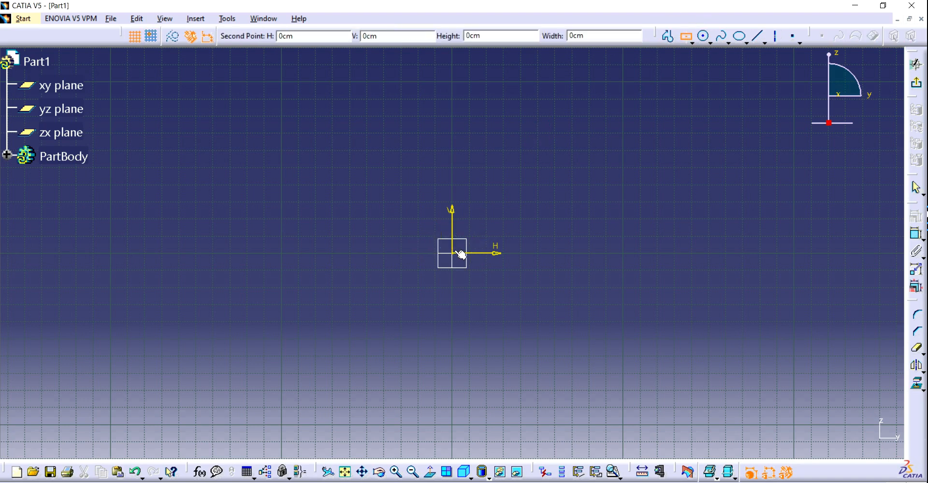
pyautogui.click(516, 163)
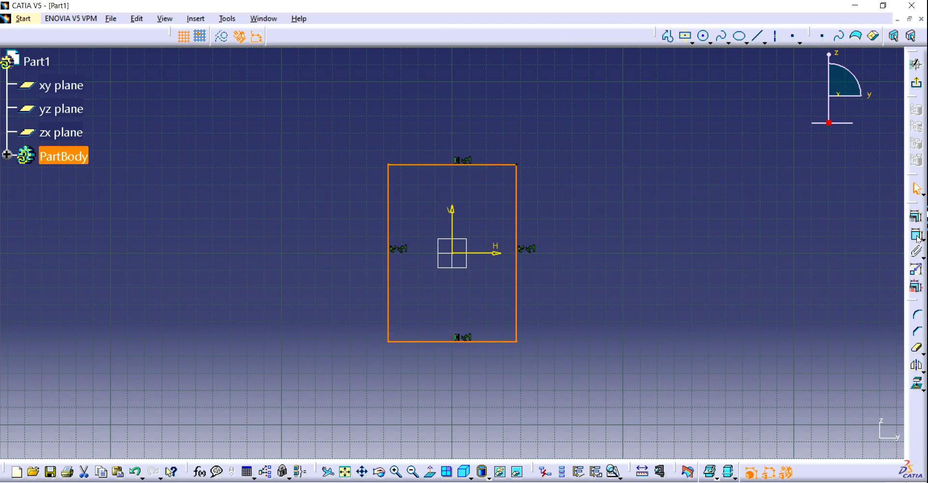
# - Add dimensional constraints for the rectangle's width and height
pyautogui.click(917, 236)
pyautogui.click(504, 164)
pyautogui.click(521, 96)
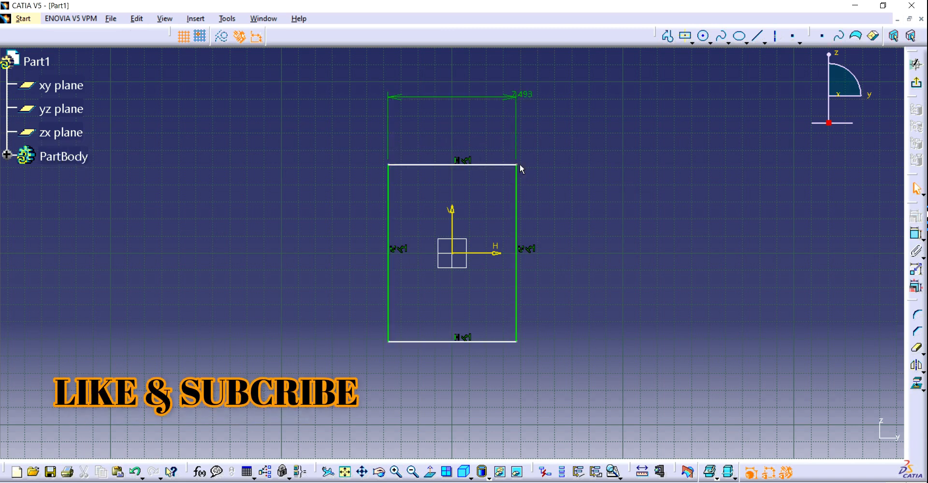
pyautogui.click(517, 186)
pyautogui.click(917, 235)
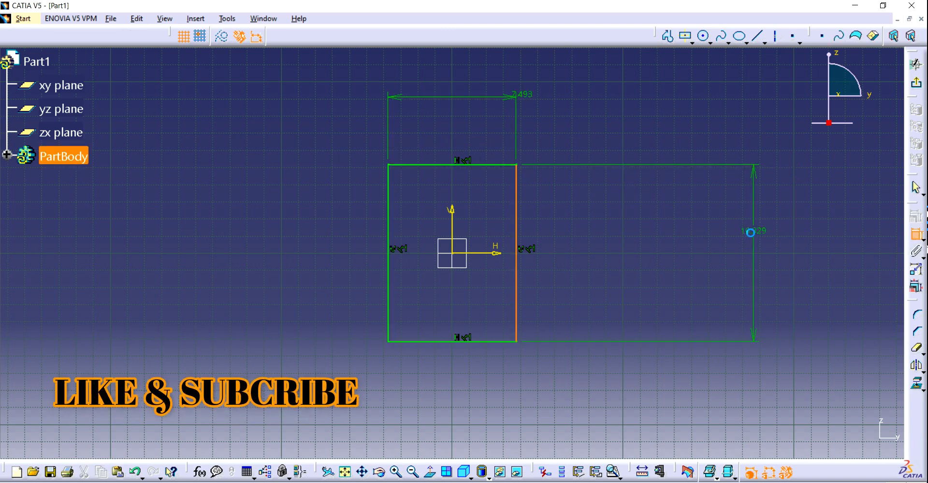
# - Set the rectangle's height to 3.2 cm and its width to 2.8+1.1 cm
pyautogui.doubleClick(759, 231)
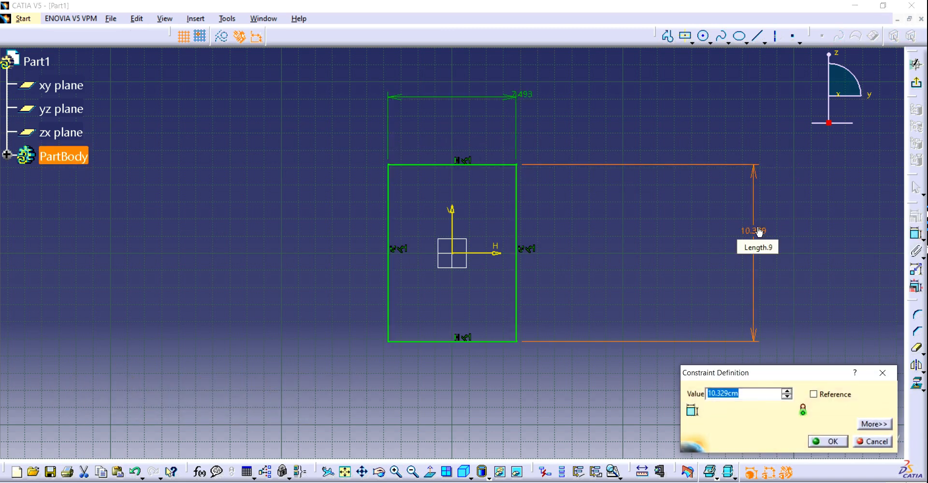
pyautogui.write('3.2')
pyautogui.press('Return')
pyautogui.doubleClick(521, 157)
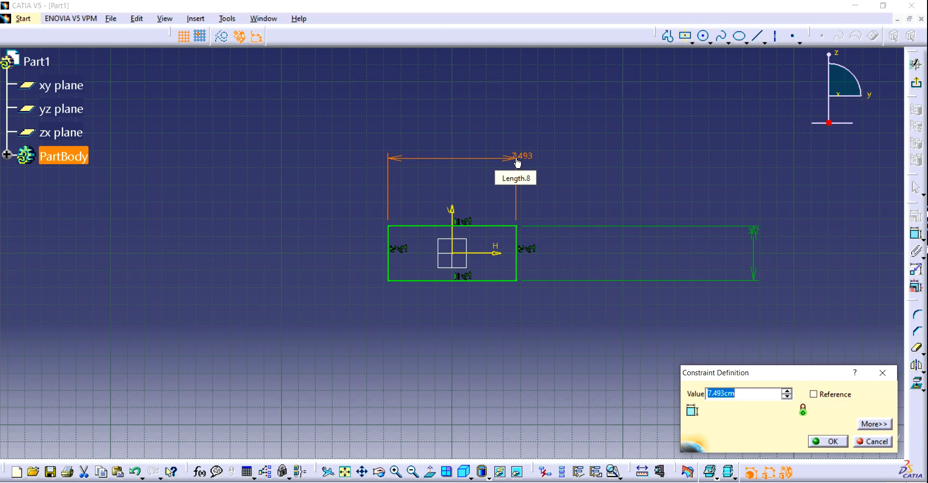
pyautogui.write('2.8+1.1')
pyautogui.press('Return')
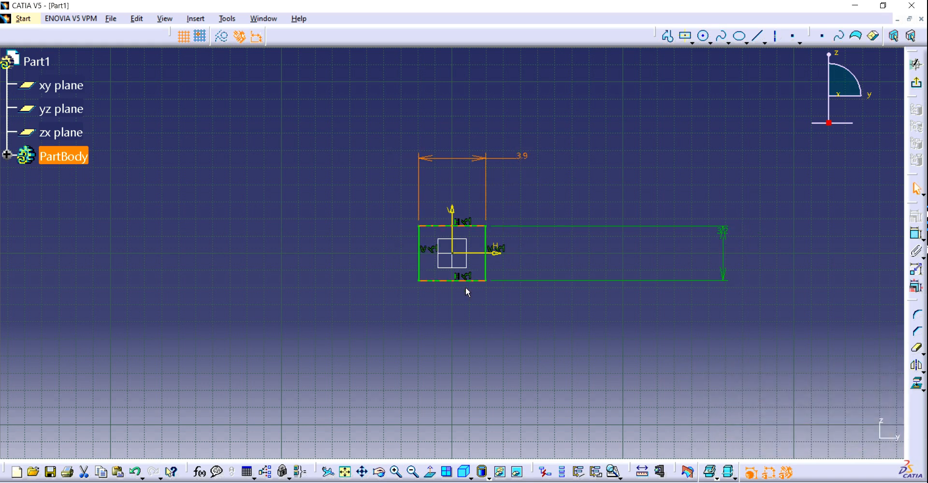
# - Sketch a circle about 0.9 cm in diameter on the horizontal axis, about 1.2 cm right of the origin
pyautogui.click(401, 475)
pyautogui.click(401, 474)
pyautogui.click(401, 473)
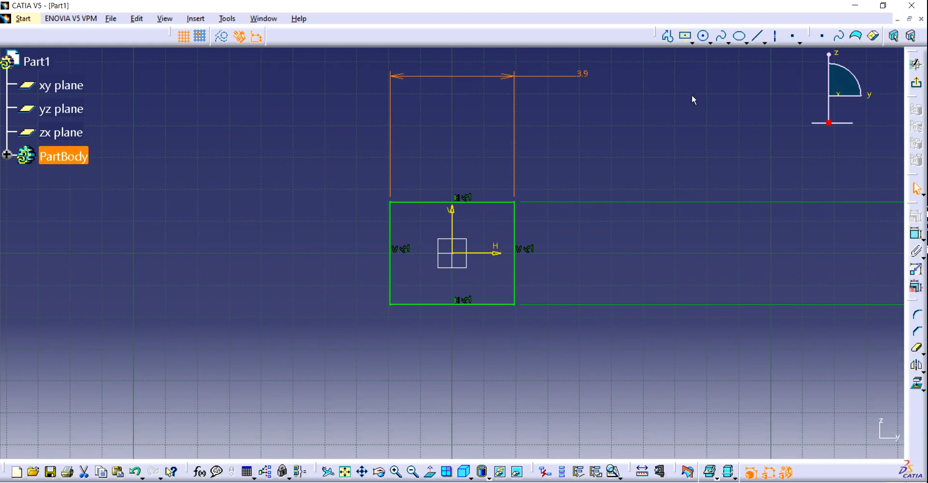
pyautogui.click(703, 36)
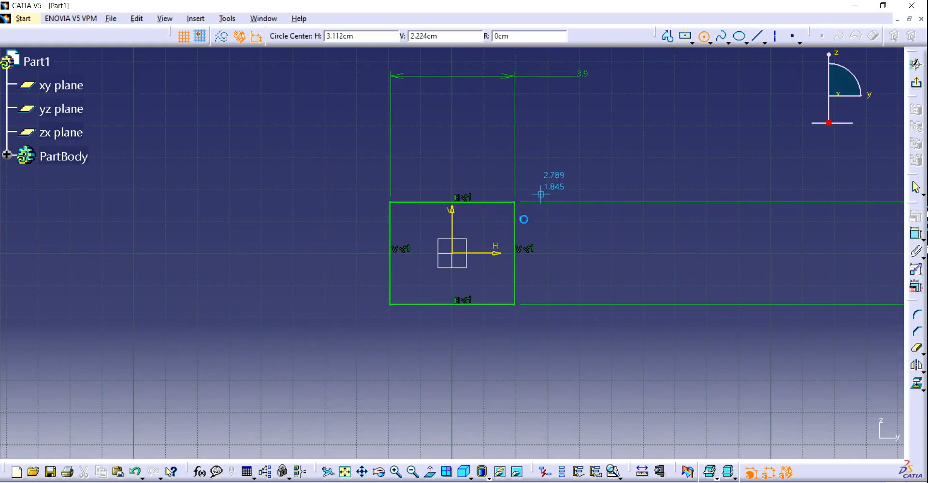
pyautogui.click(490, 253)
pyautogui.click(502, 245)
# - Constrain the circle's diameter to 0.7 cm
pyautogui.click(915, 234)
pyautogui.click(627, 220)
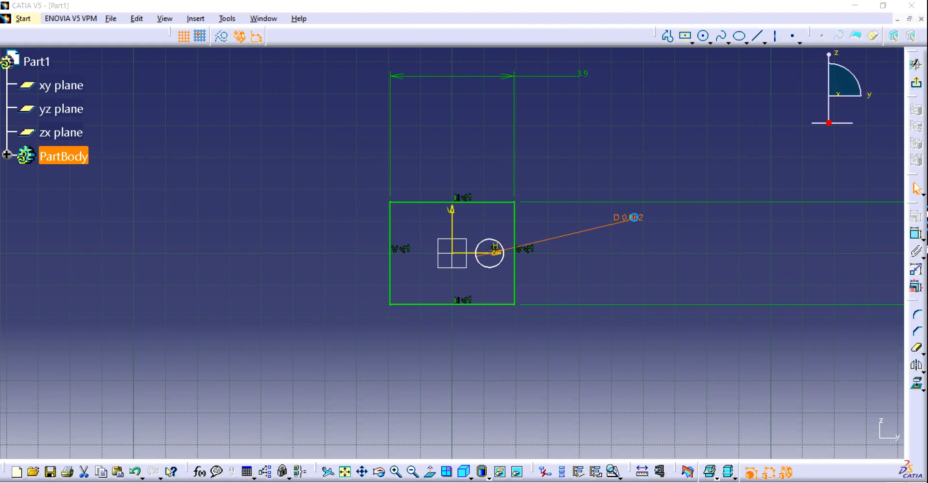
pyautogui.doubleClick(638, 220)
pyautogui.write('0.7')
pyautogui.press('Return')
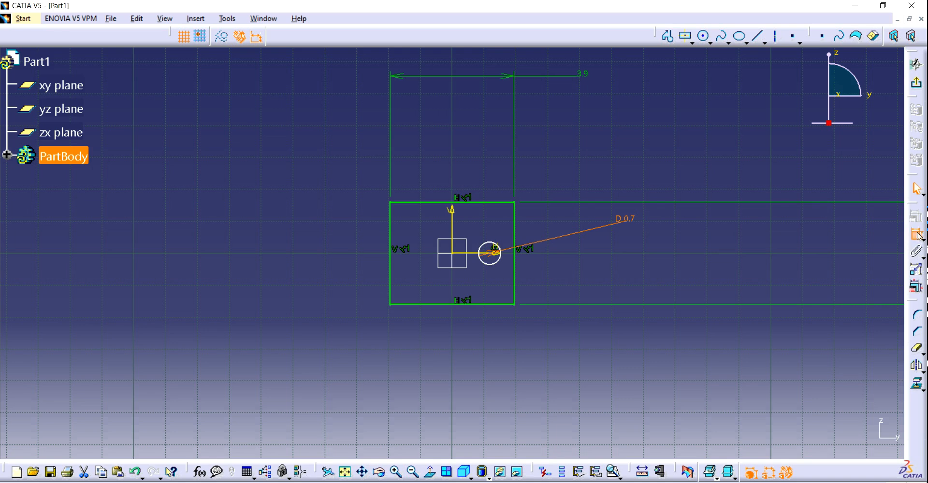
# - Constrain the distance from the circle's centre to the vertical axis to 2.5/2 cm
pyautogui.click(496, 258)
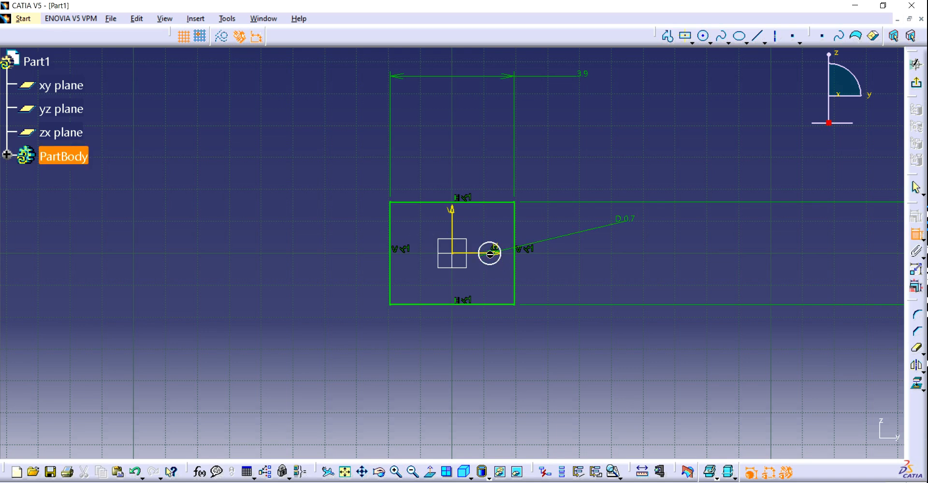
pyautogui.click(452, 219)
pyautogui.click(468, 154)
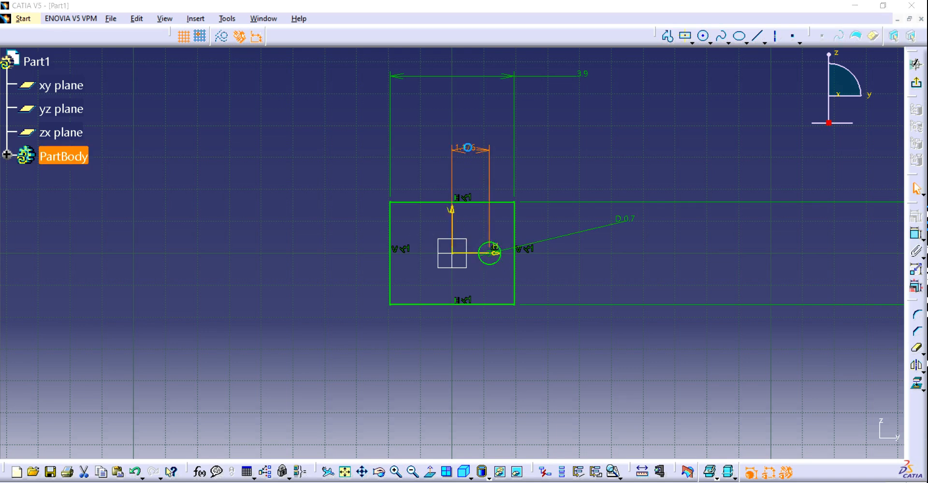
pyautogui.doubleClick(468, 154)
pyautogui.write('2.5/2')
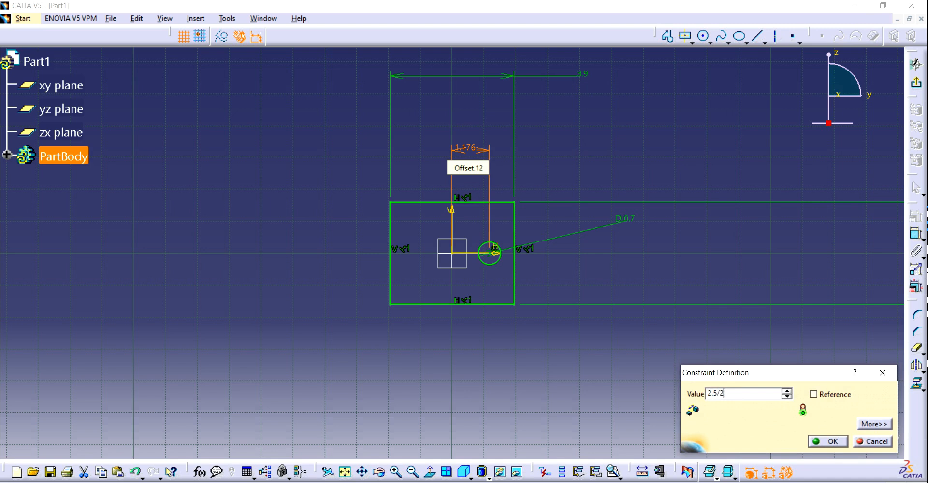
pyautogui.press('Return')
# - Mirror the 0.7 cm circle about the vertical axis
pyautogui.click(495, 264)
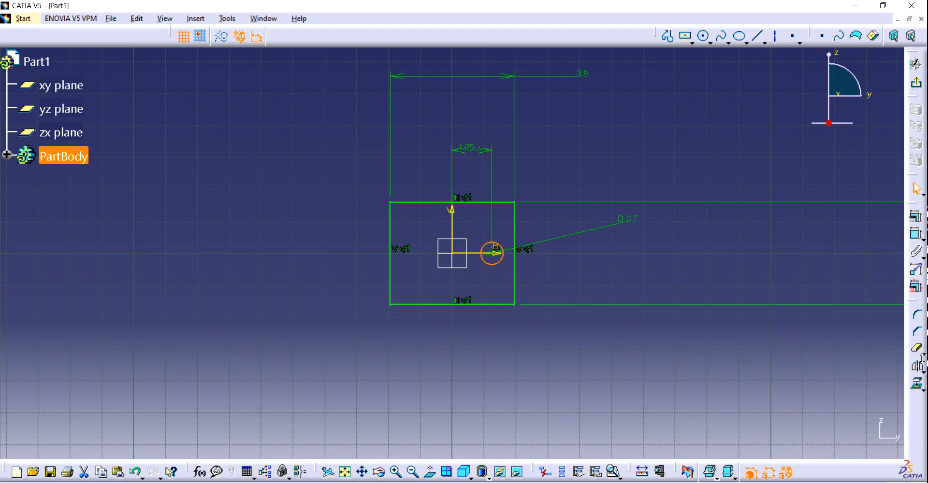
pyautogui.click(917, 365)
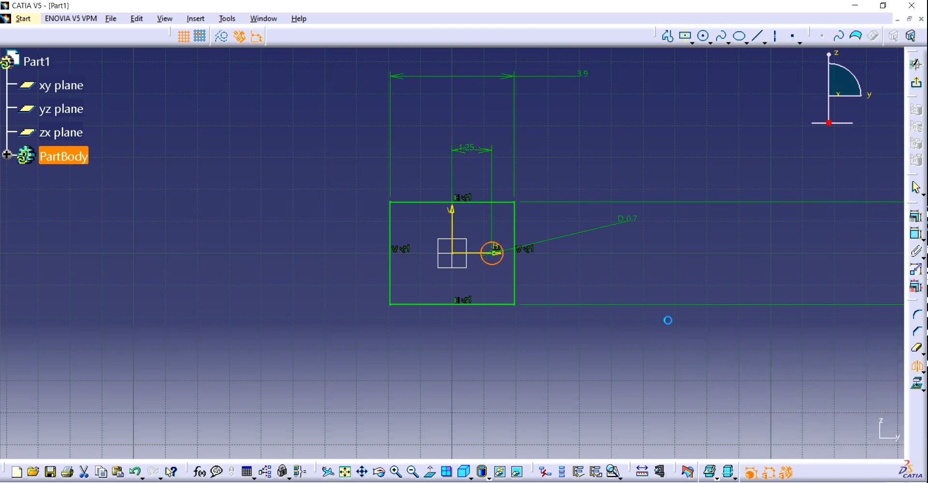
pyautogui.click(452, 223)
# - Finish the sketch and extrude it as a Pad with a length of 0.5 cm
pyautogui.click(915, 82)
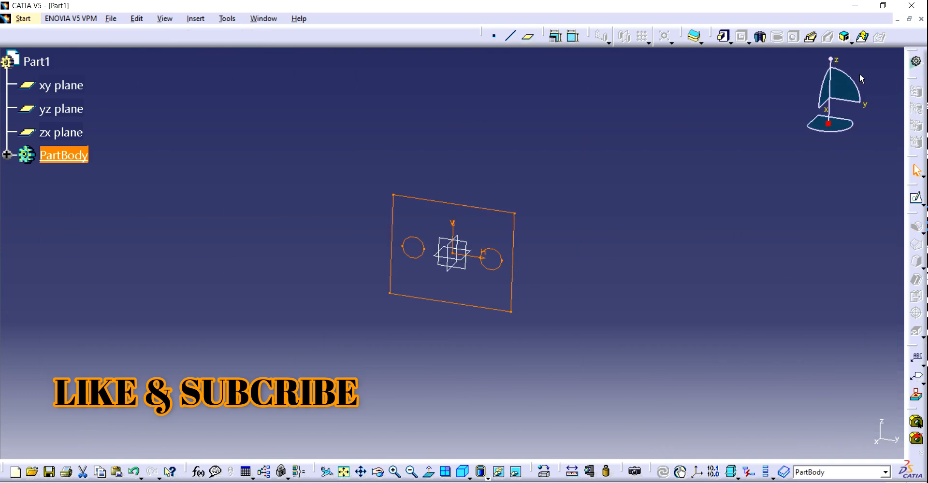
pyautogui.click(724, 36)
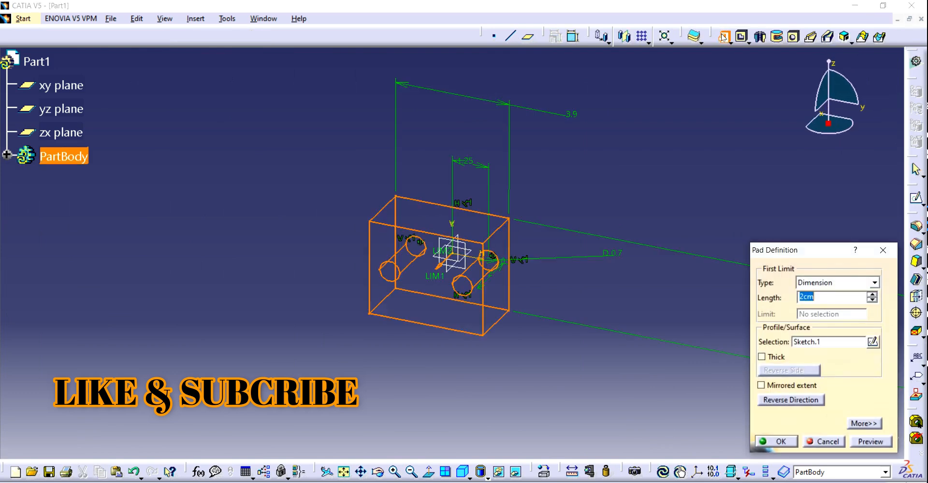
pyautogui.write('0.5')
pyautogui.press('Return')
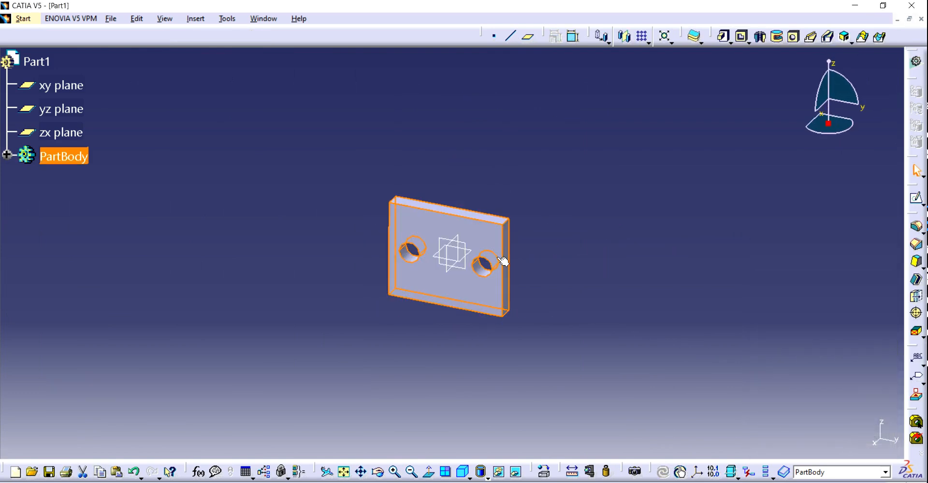
# - Start a sketch on the zx plane and project the plate's front face into it as a reference line
pyautogui.click(453, 273)
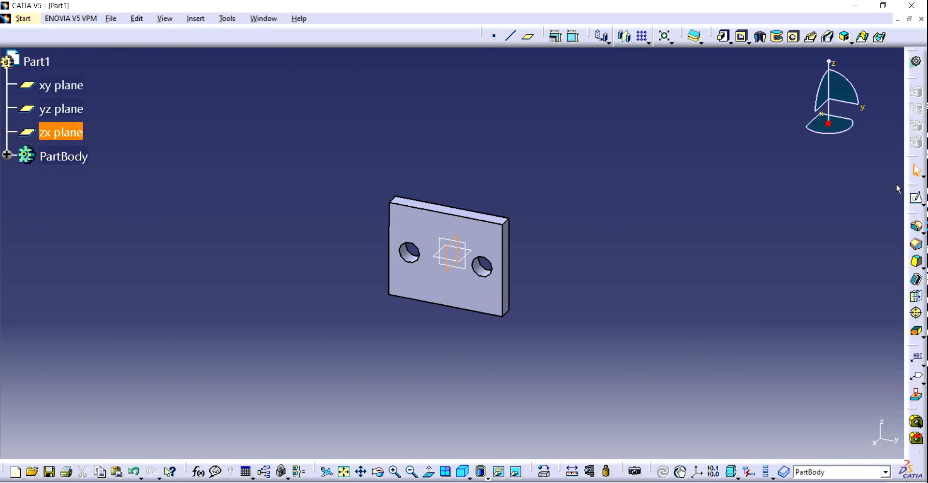
pyautogui.click(919, 199)
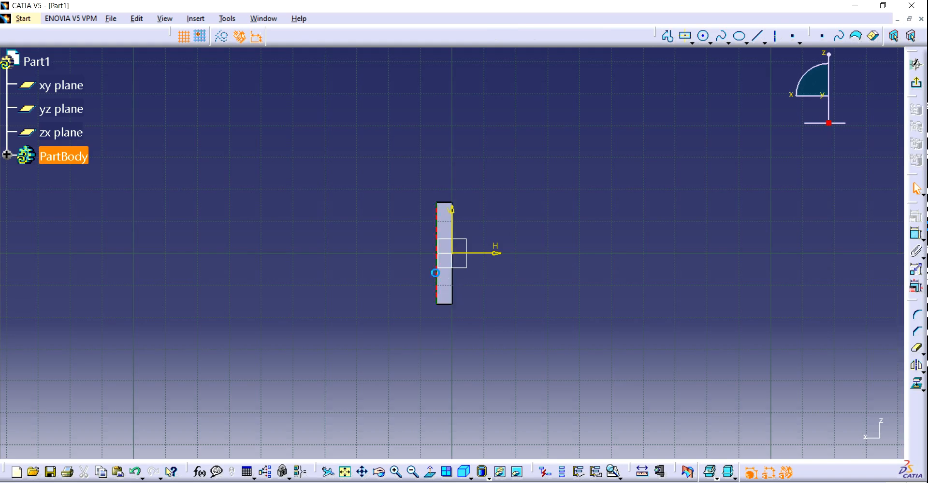
pyautogui.click(227, 19)
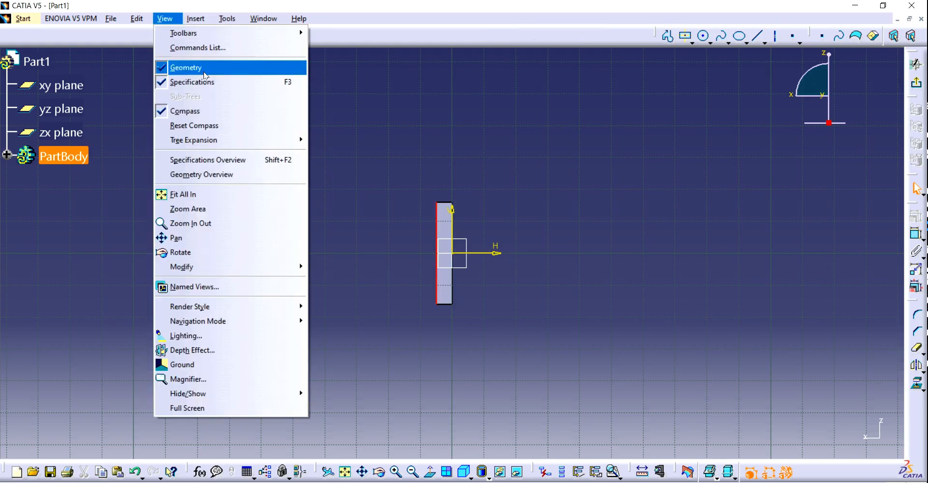
pyautogui.moveTo(204, 19)
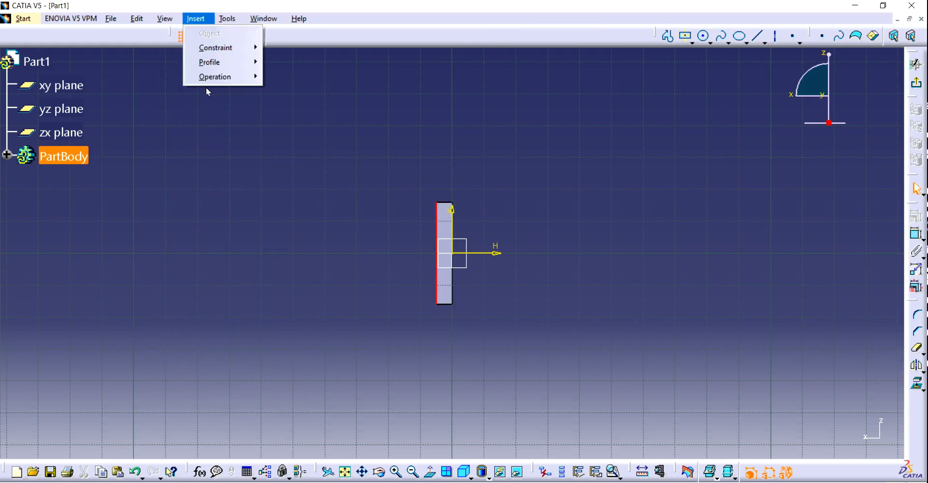
pyautogui.moveTo(208, 75)
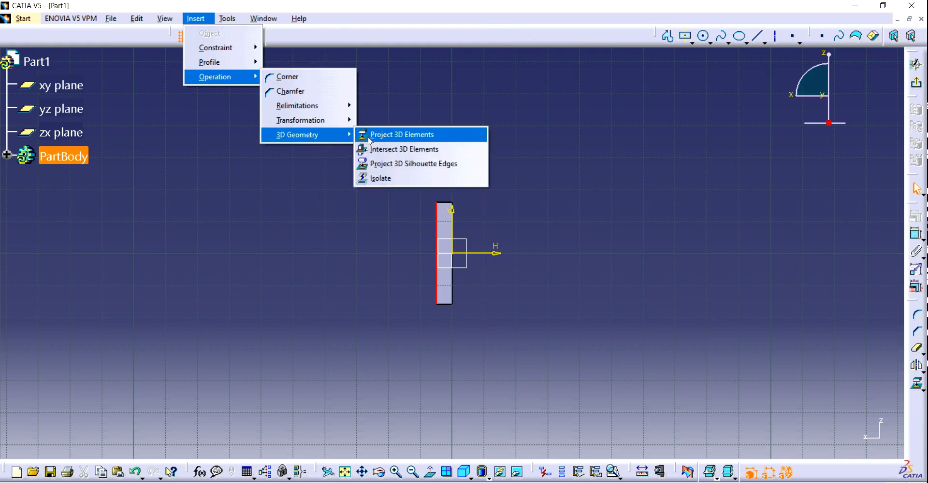
pyautogui.click(363, 137)
# - Sketch a line sloping down and away from the plate, starting on the projected edge below its middle
pyautogui.click(664, 38)
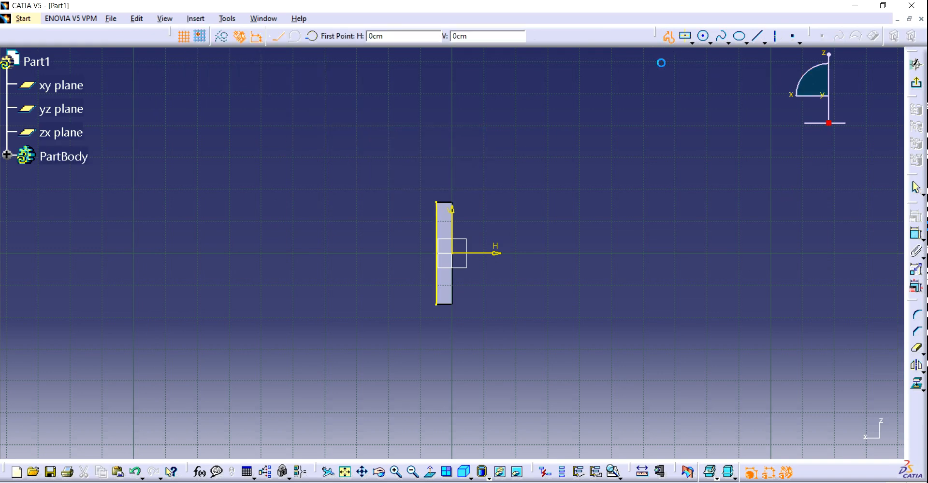
pyautogui.click(439, 273)
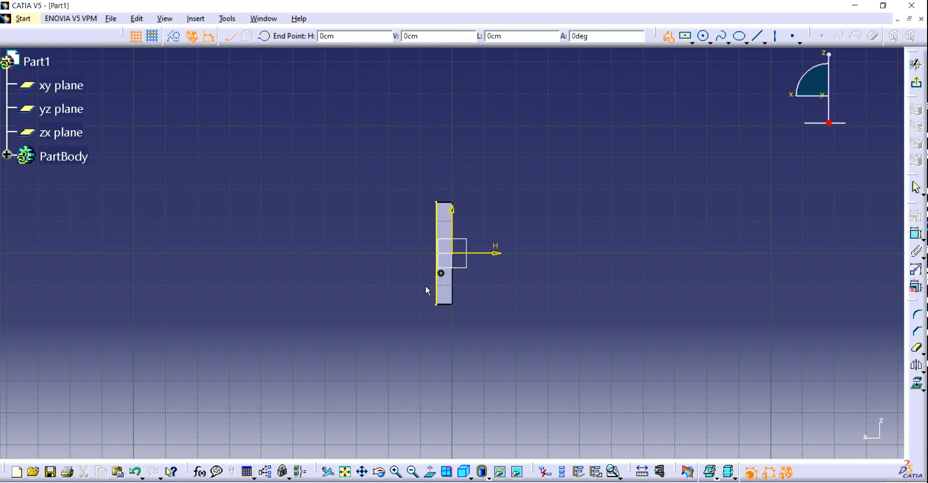
pyautogui.click(356, 356)
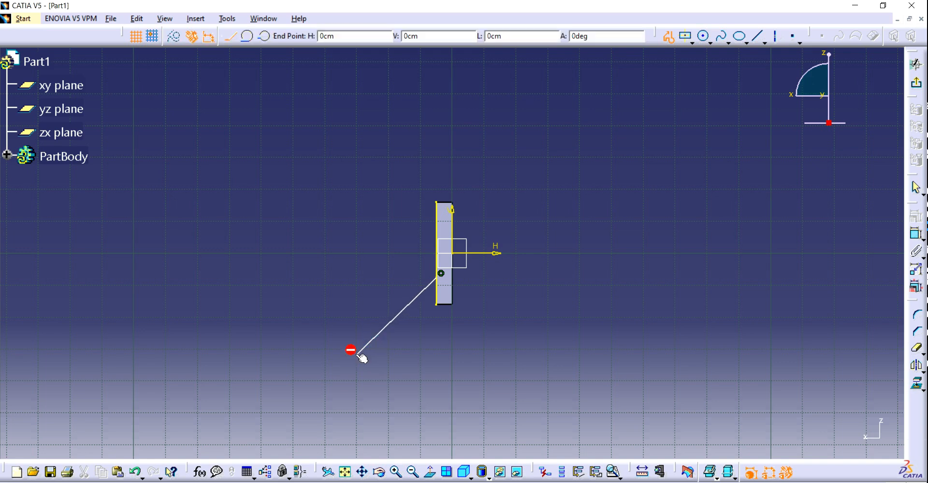
pyautogui.press('Escape')
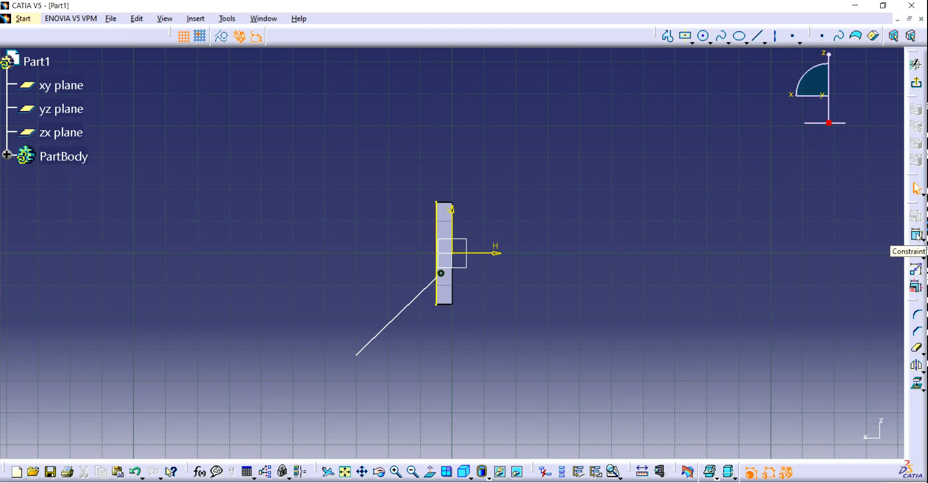
# - Sketch a second line about 4.5 cm long from near the top of the projected edge, parallel to the first sloping line
pyautogui.click(668, 35)
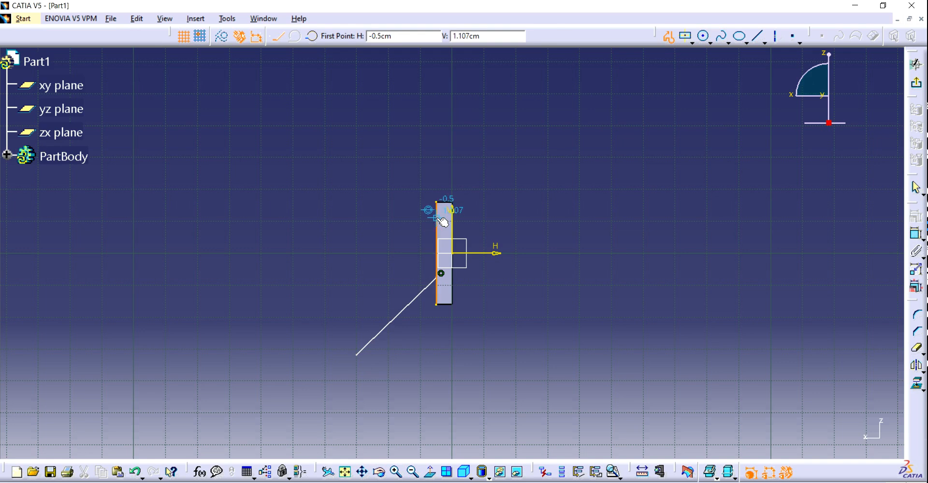
pyautogui.click(437, 217)
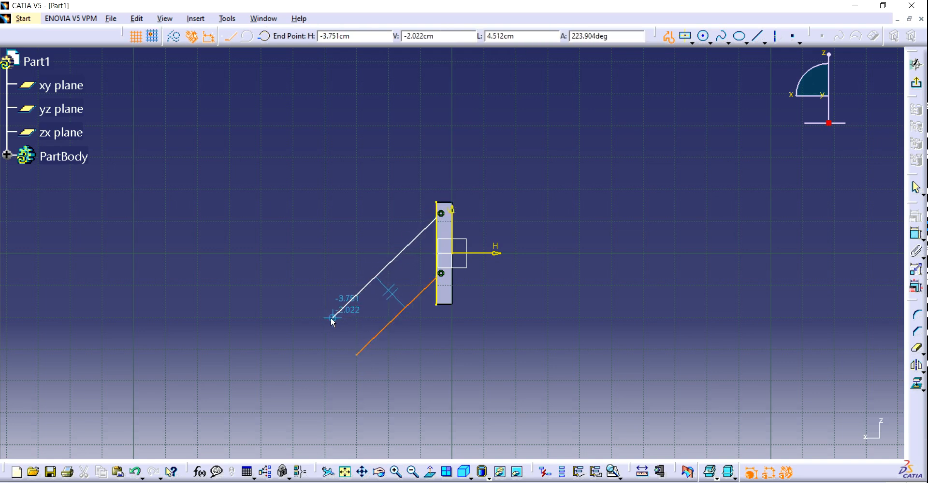
pyautogui.doubleClick(332, 317)
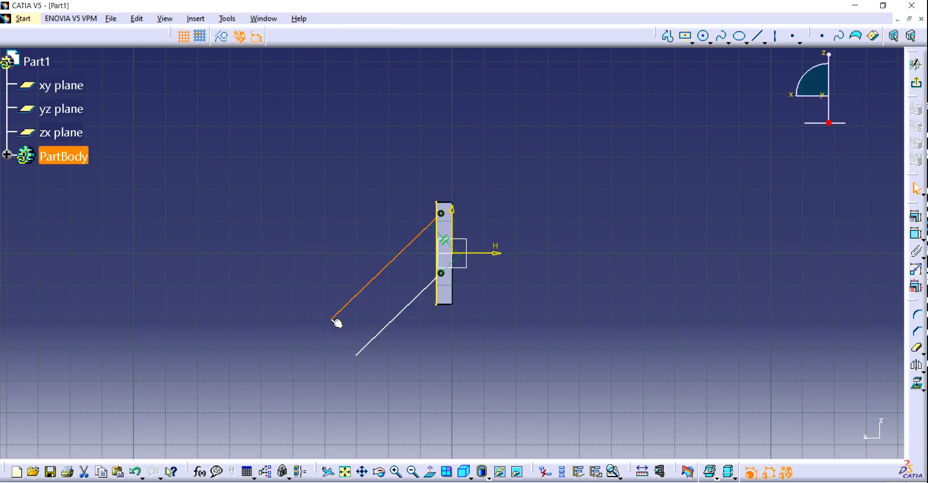
pyautogui.click(333, 319)
# - Constrain the distance between the two parallel sloping lines to 1.5 cm
pyautogui.click(916, 234)
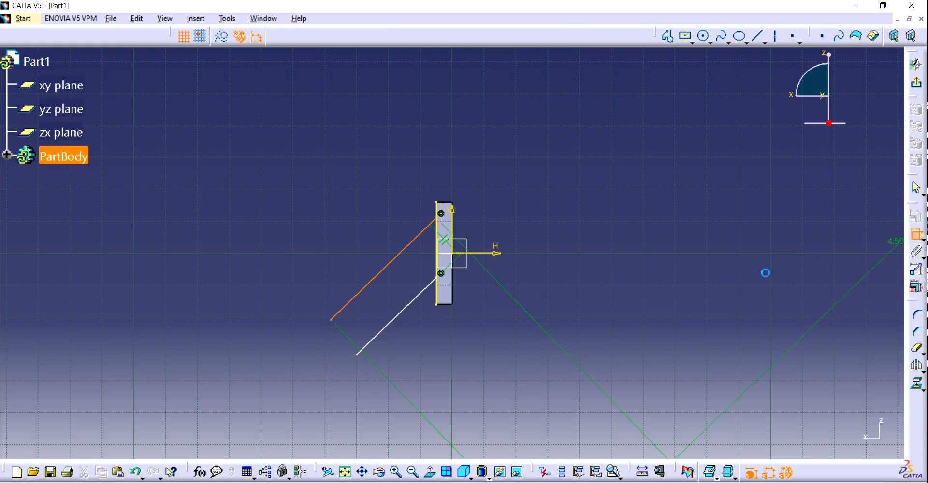
pyautogui.click(416, 298)
pyautogui.click(568, 241)
pyautogui.doubleClick(570, 238)
pyautogui.write('1.5cm')
pyautogui.press('Return')
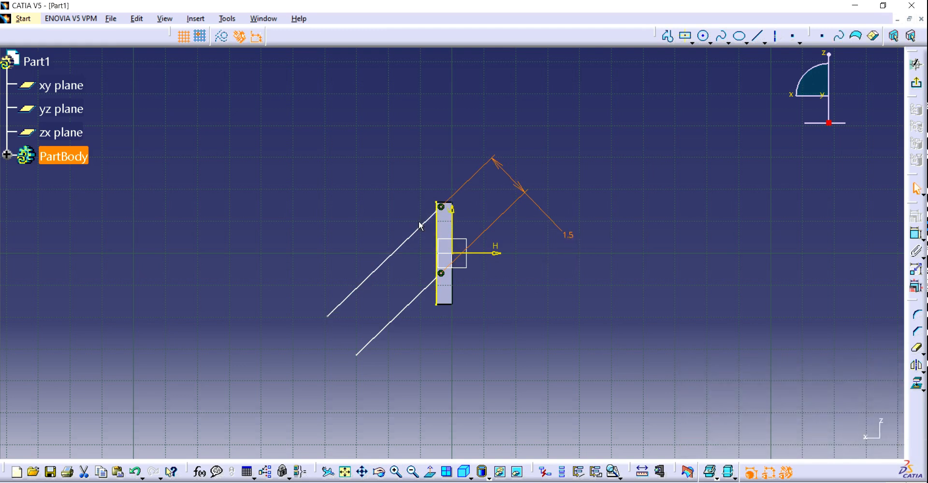
# - Constrain the lower sloping line's start point to coincide with the plate's bottom edge
pyautogui.click(416, 239)
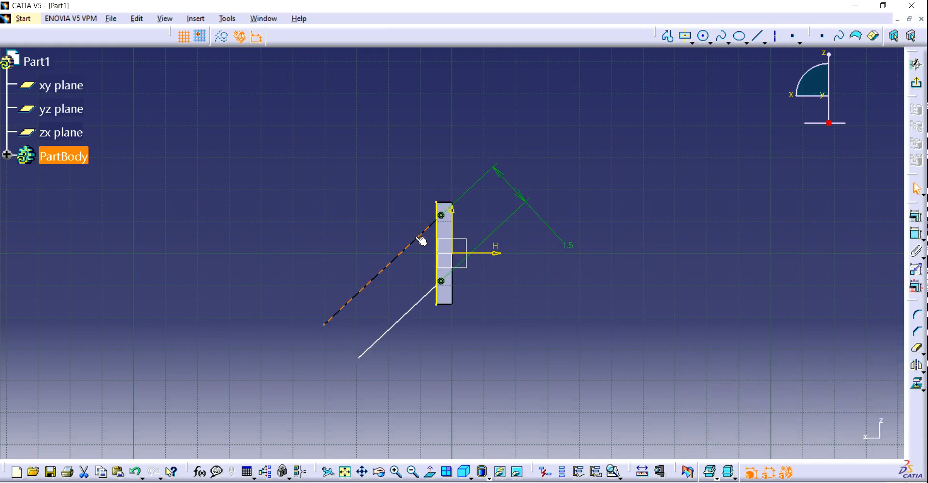
pyautogui.click(443, 309)
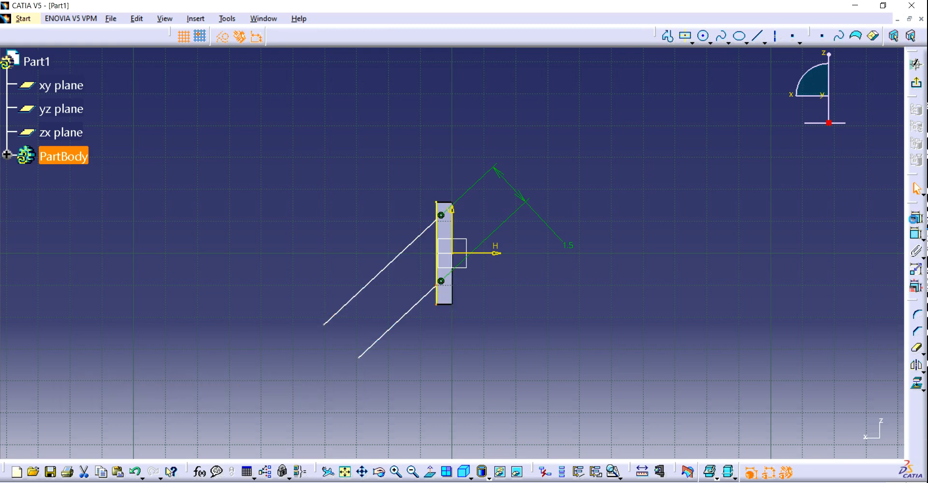
pyautogui.click(916, 216)
pyautogui.click(864, 325)
pyautogui.click(824, 441)
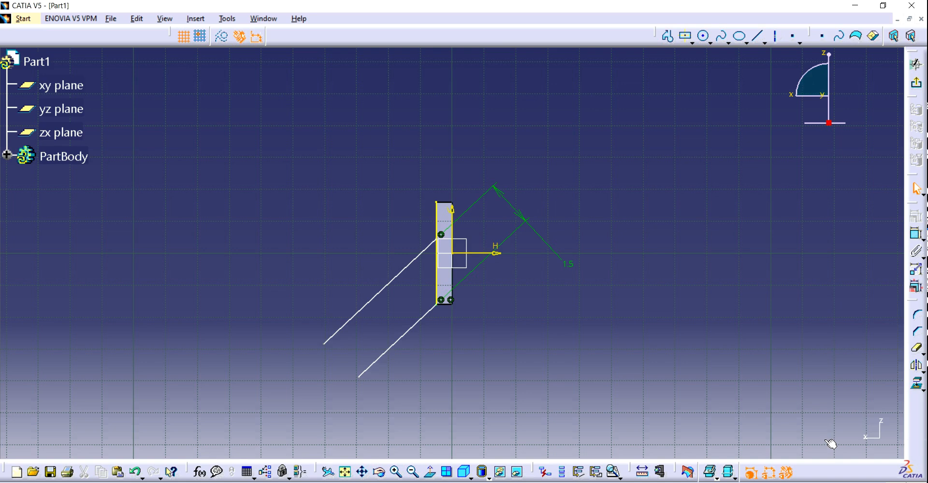
# - Sketch a vertical line from the lower sloping line's free end up to above the plate's top edge
pyautogui.click(916, 234)
pyautogui.click(675, 38)
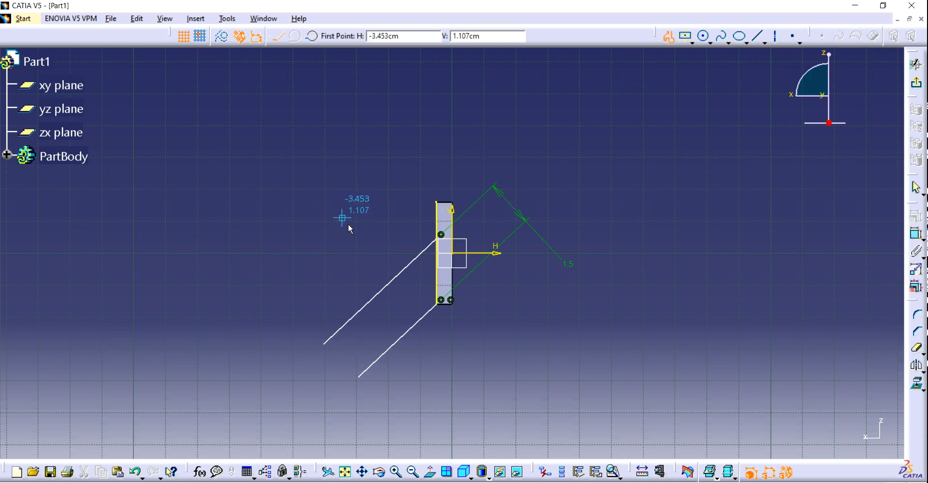
pyautogui.click(359, 376)
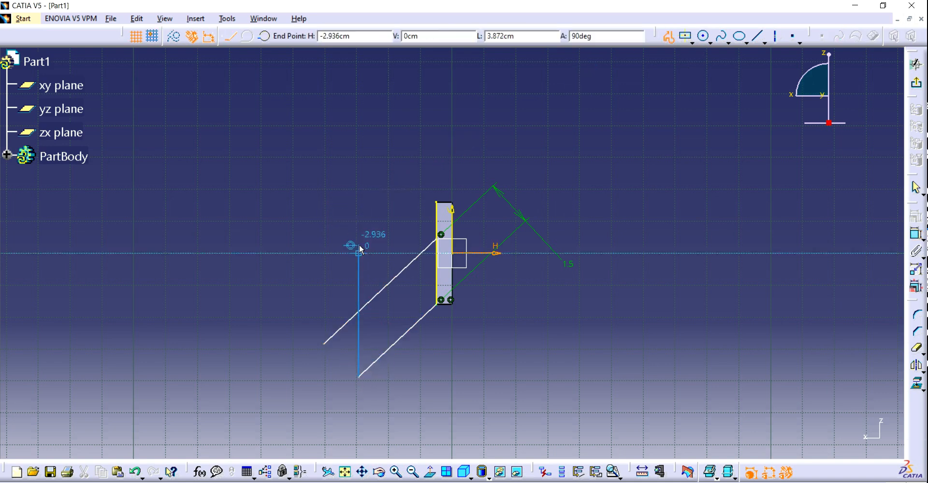
pyautogui.click(359, 179)
# - Constrain the vertical line to 3.5 cm from the plate's front edge and trim the overhanging line ends off the arm profile
pyautogui.click(911, 234)
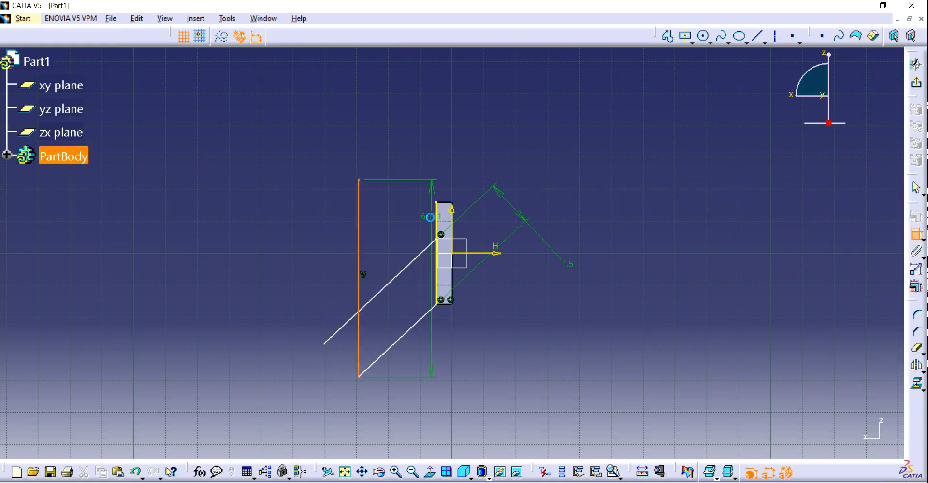
pyautogui.click(437, 210)
pyautogui.click(434, 135)
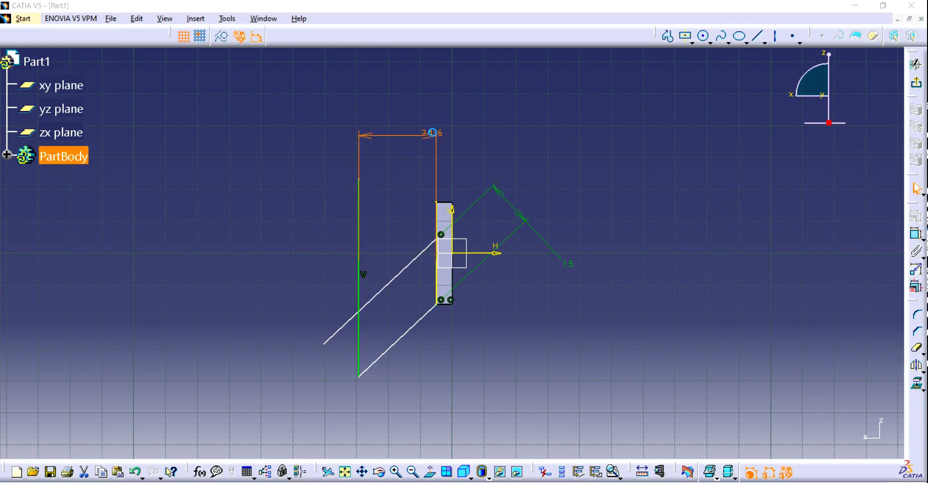
pyautogui.doubleClick(434, 133)
pyautogui.write('3.5cm')
pyautogui.press('Return')
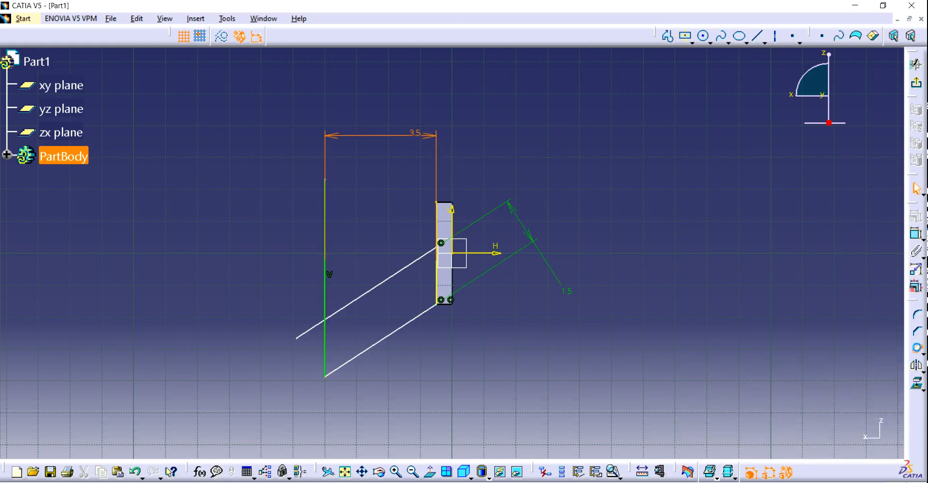
pyautogui.click(917, 348)
pyautogui.click(325, 247)
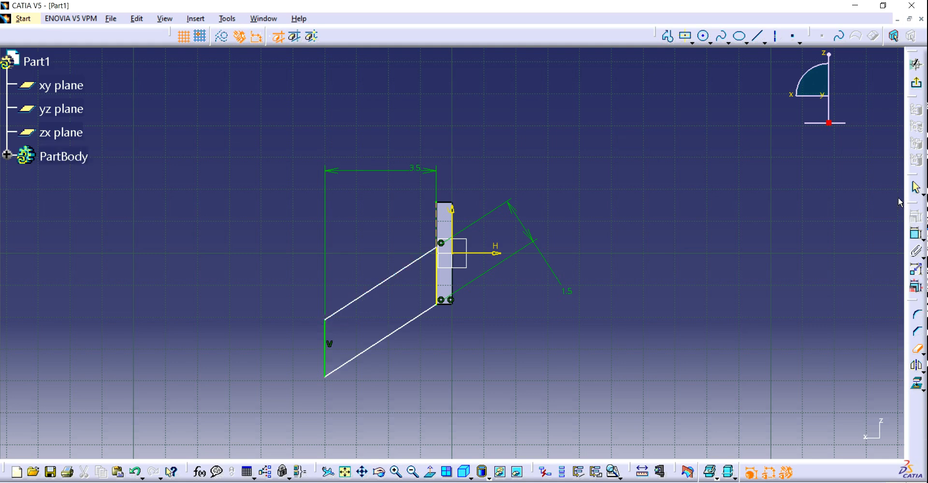
# - Sketch an axis line from the arm profile's upper outer corner to well beyond the plate and constrain it horizontal
pyautogui.click(776, 36)
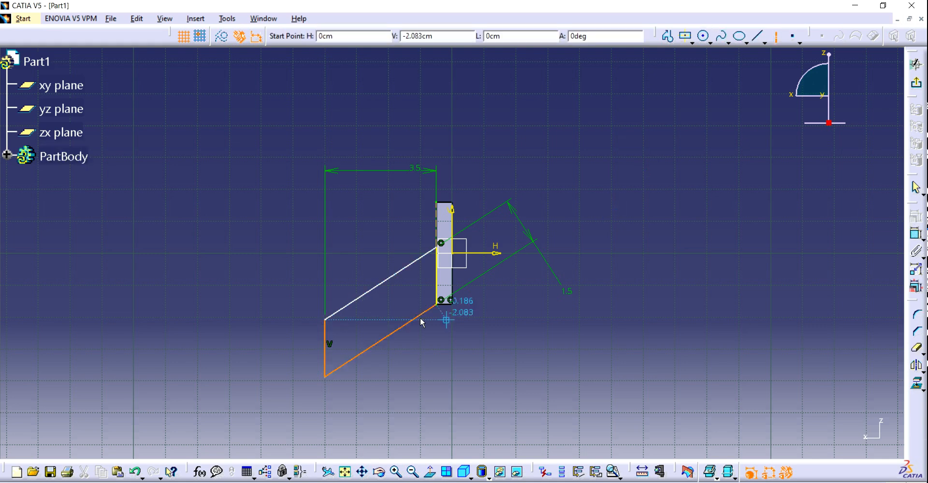
pyautogui.click(325, 319)
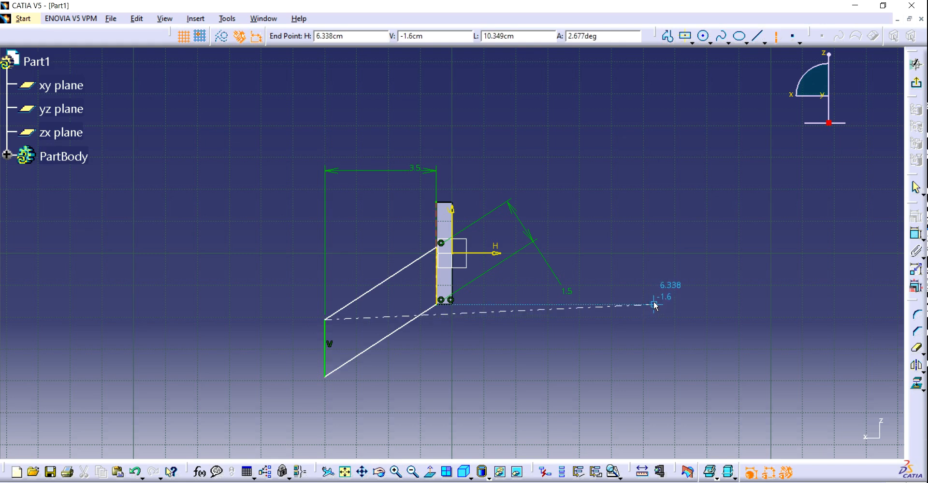
pyautogui.click(668, 311)
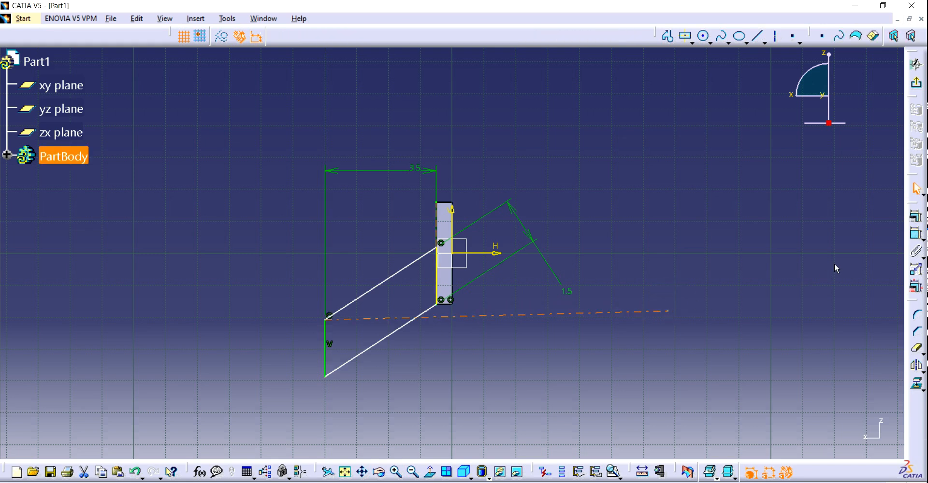
pyautogui.click(915, 213)
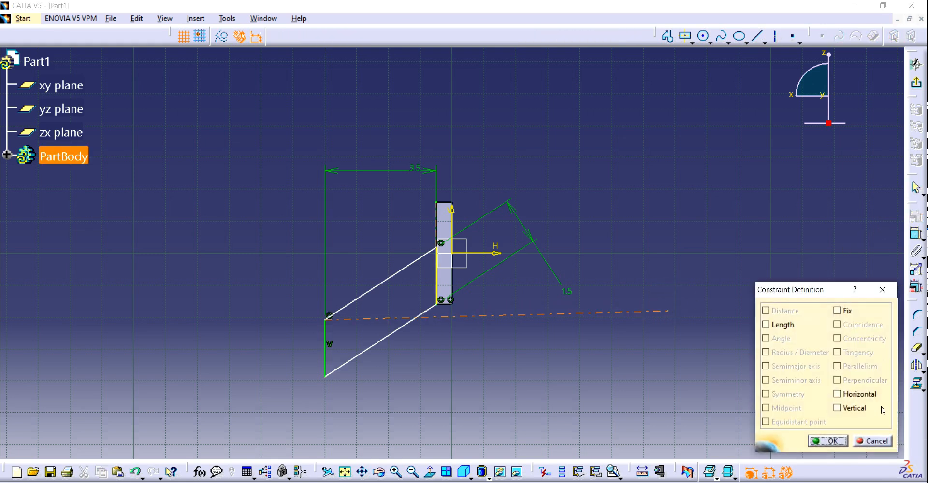
pyautogui.click(860, 394)
pyautogui.click(827, 441)
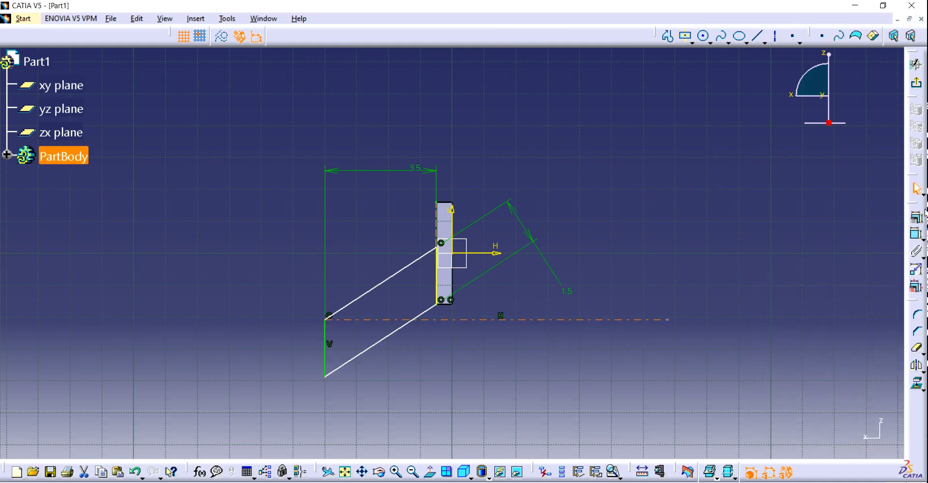
# - Constrain the vertical distance from the plate's upper edge to the horizontal axis line to 4.6 cm
pyautogui.click(916, 234)
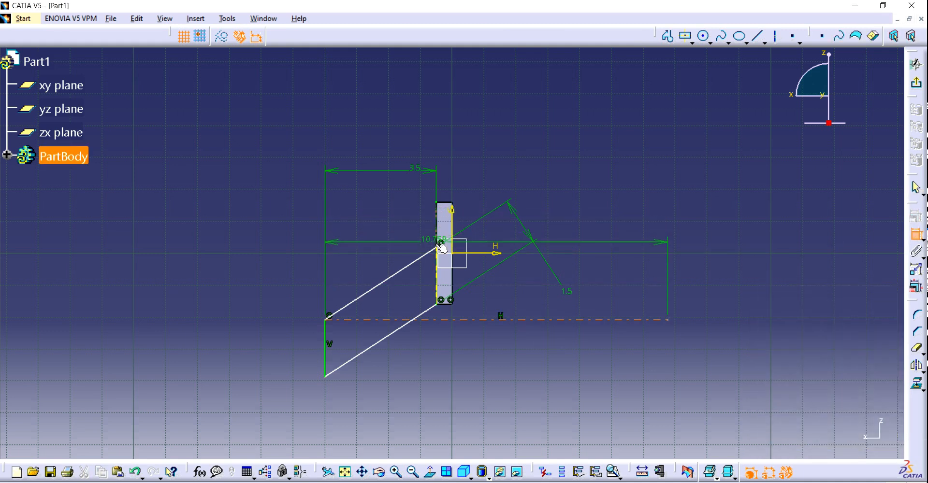
pyautogui.click(436, 202)
pyautogui.click(707, 215)
pyautogui.doubleClick(707, 214)
pyautogui.write('4.6')
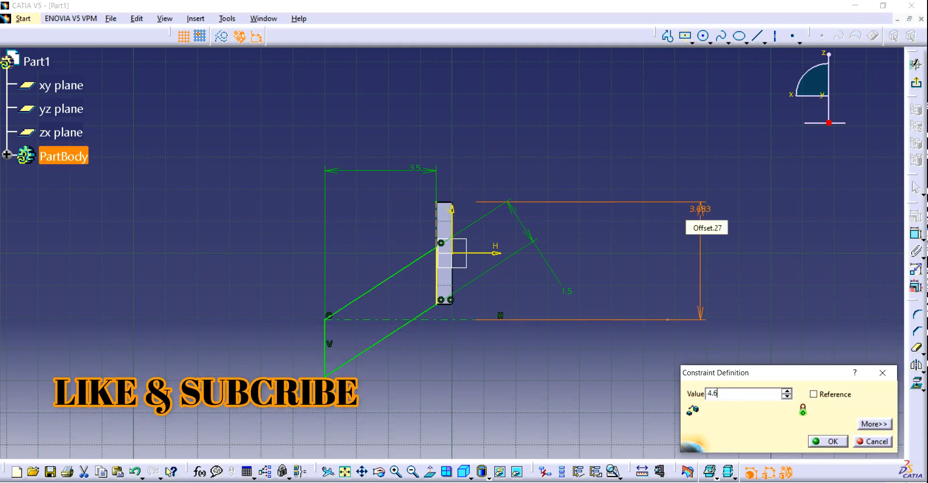
pyautogui.press('Return')
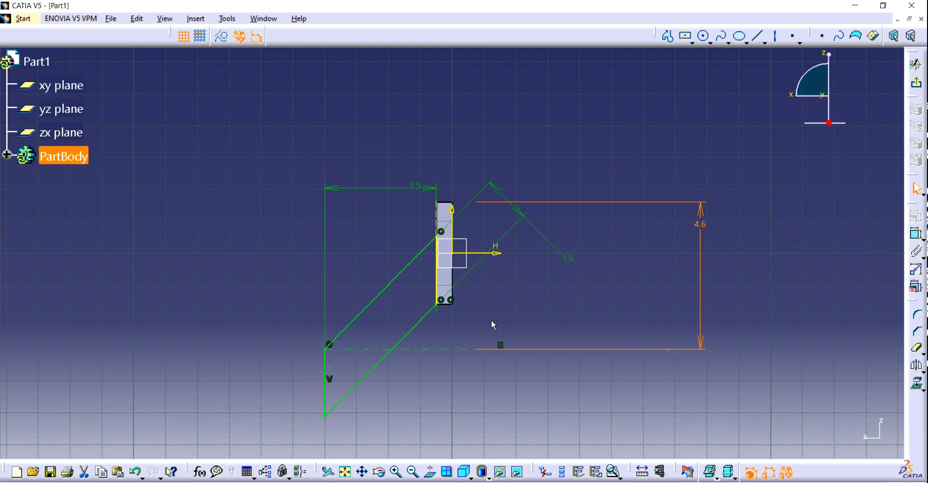
# - Check the arm profile with Sketch Analysis
pyautogui.click(230, 19)
pyautogui.click(248, 198)
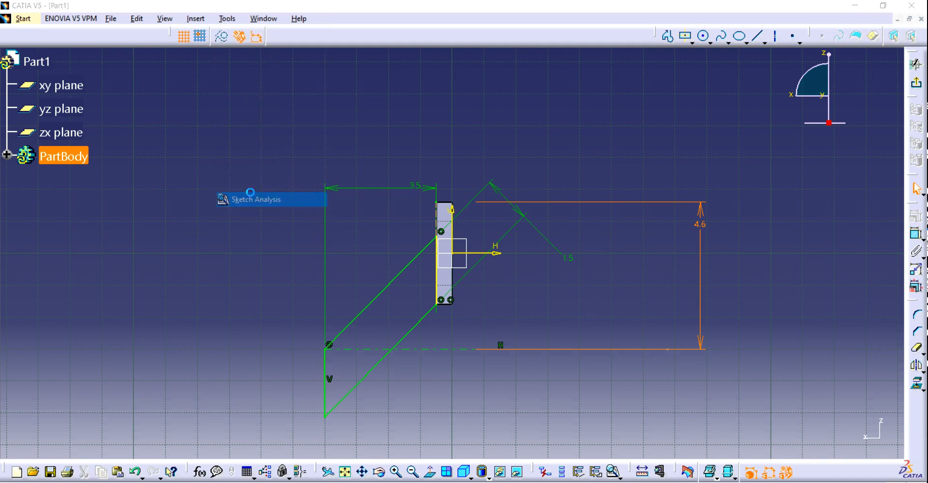
pyautogui.click(319, 89)
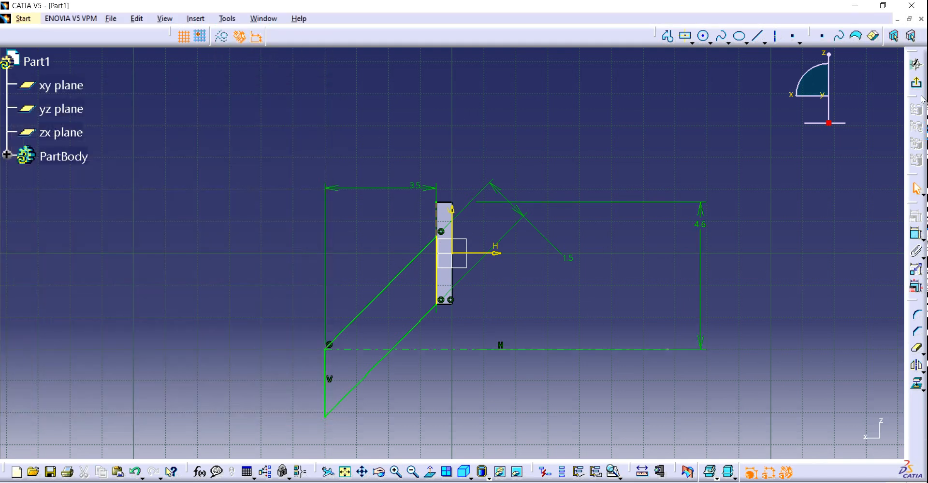
# - Leave the sketch and pad the arm profile by 1.1/2 (0.55 cm) with mirrored extent
pyautogui.click(916, 64)
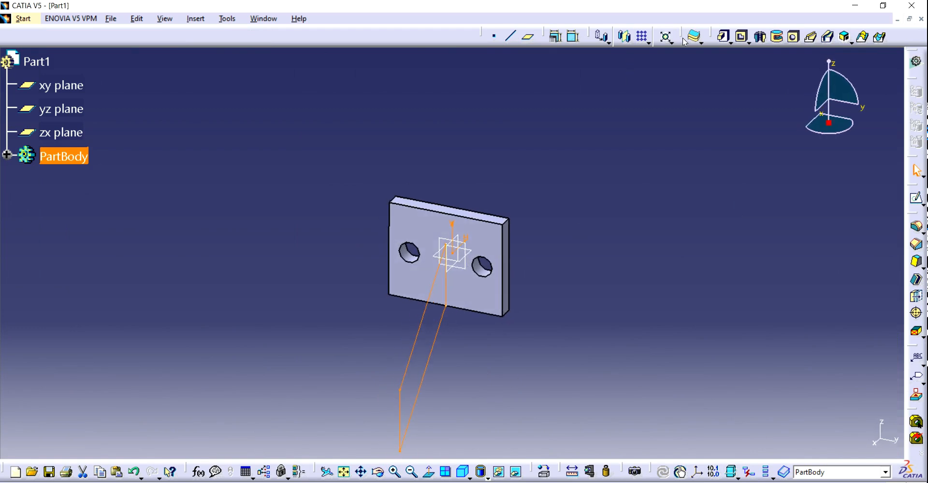
pyautogui.click(724, 36)
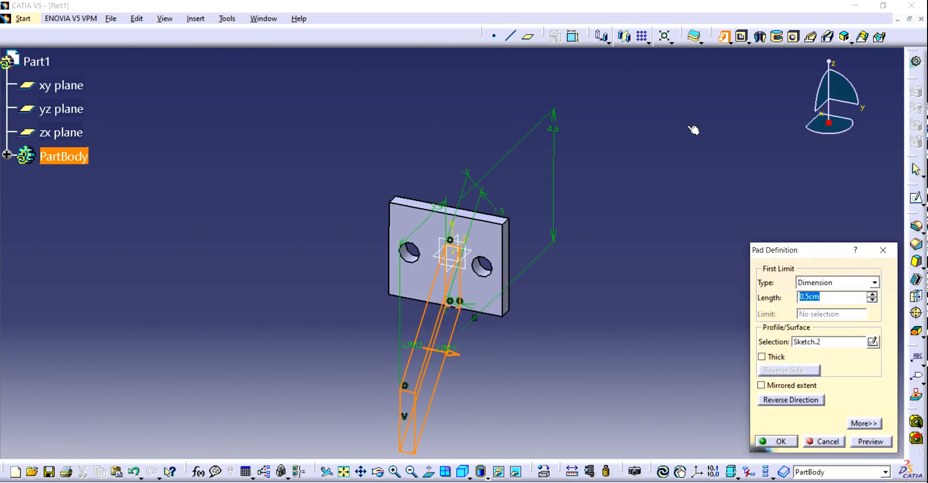
pyautogui.write('1.1/2')
pyautogui.press('Return')
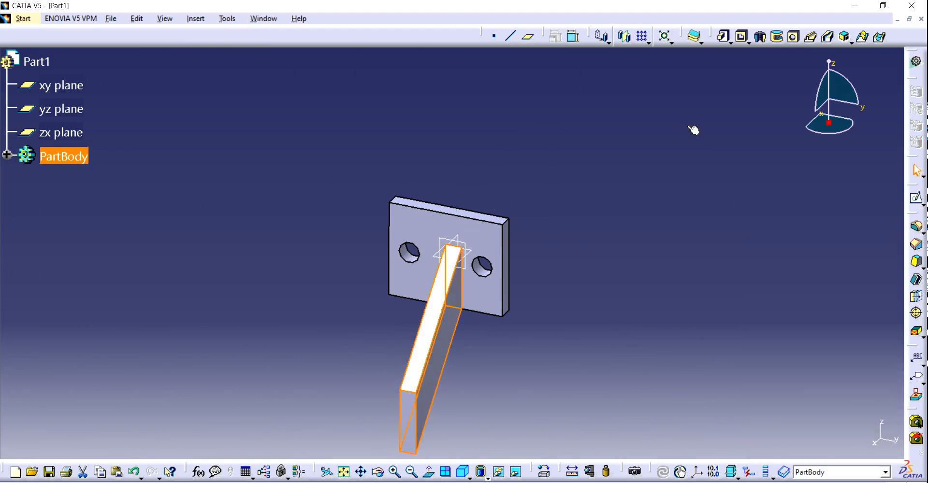
pyautogui.doubleClick(438, 318)
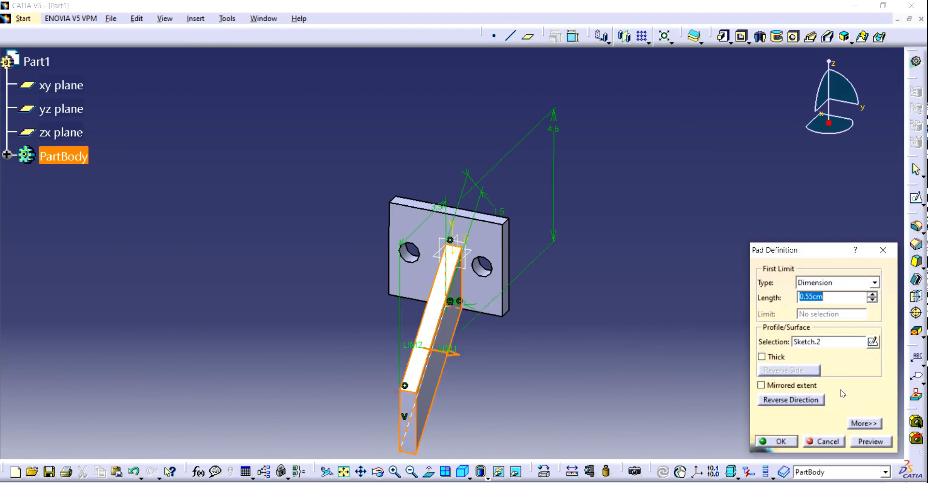
pyautogui.click(801, 386)
pyautogui.click(776, 442)
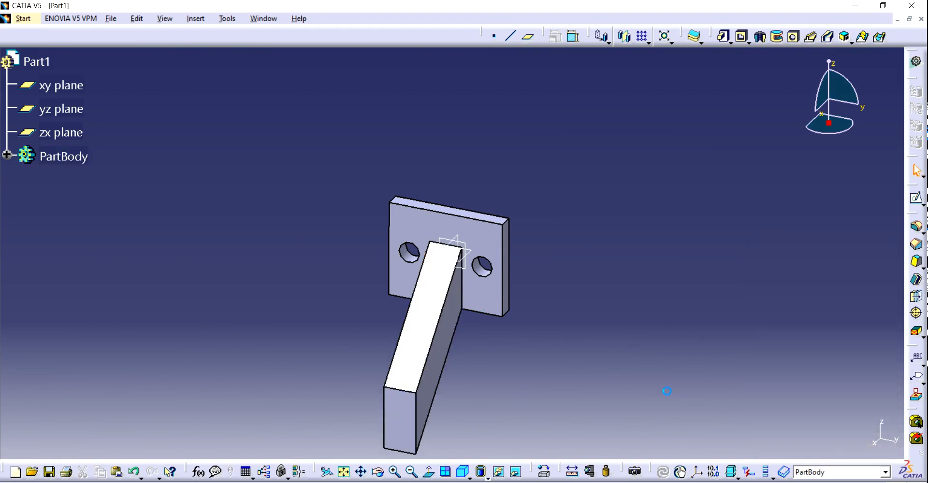
# - Start a sketch on the arm's vertical end face and sketch a centred rectangle about 3.4 cm wide and 3.6 cm high around it
pyautogui.click(405, 411)
pyautogui.click(916, 198)
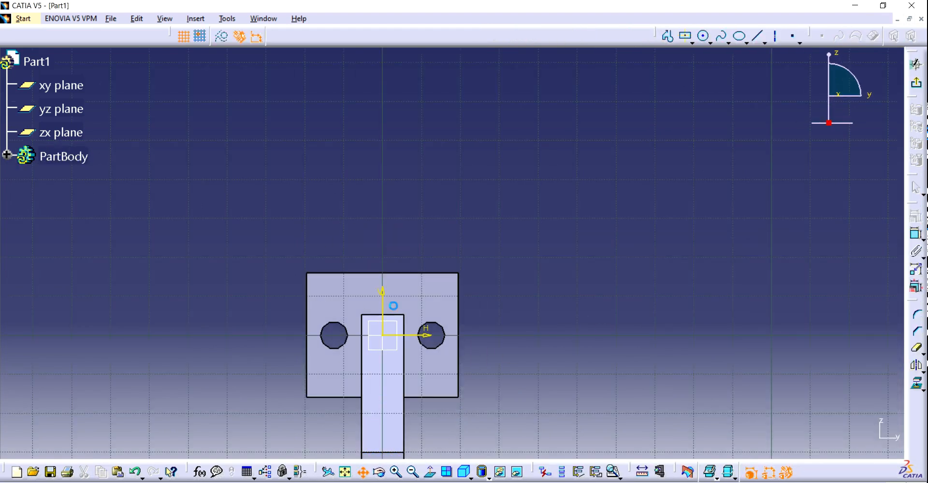
pyautogui.click(686, 37)
pyautogui.click(413, 290)
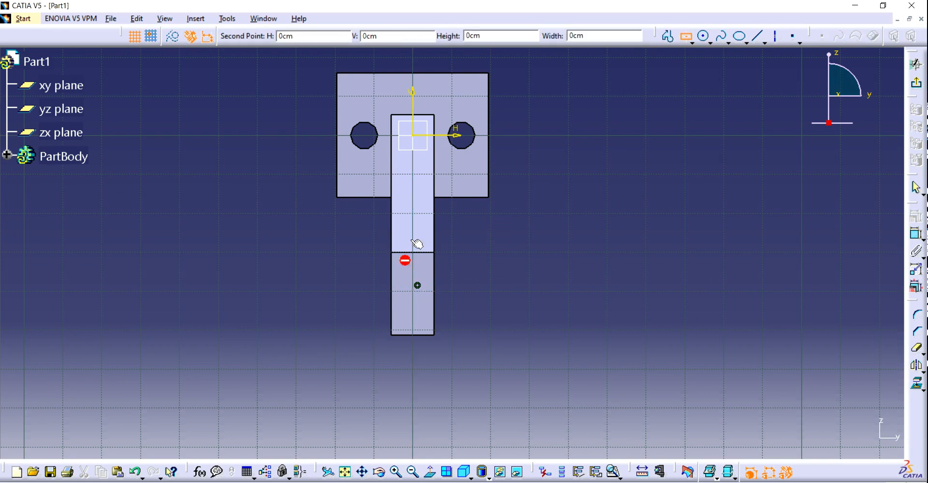
pyautogui.click(481, 221)
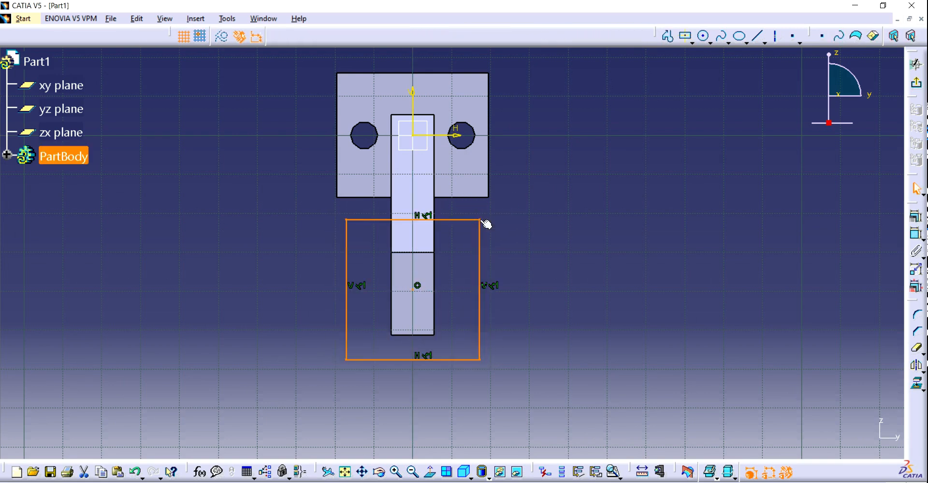
# - Dimension the rectangle's height and set it to 3.2 cm
pyautogui.click(481, 253)
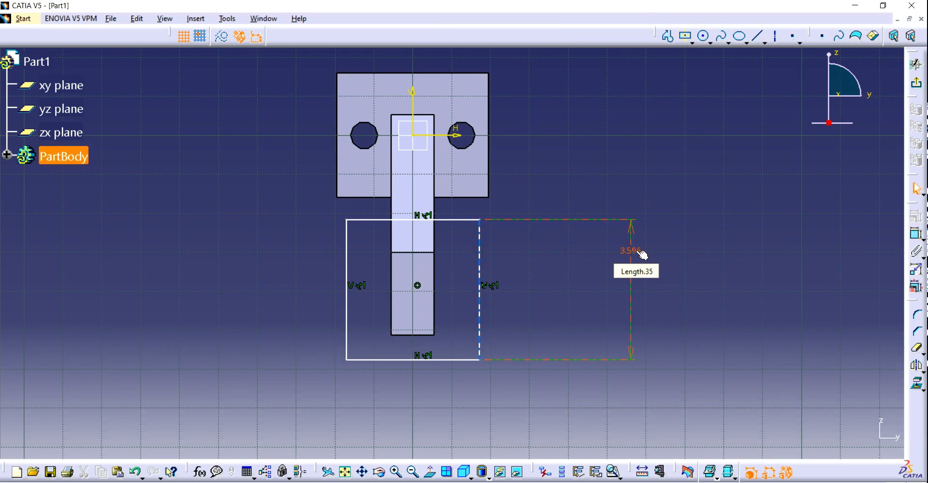
pyautogui.click(642, 254)
pyautogui.doubleClick(634, 251)
pyautogui.write('3')
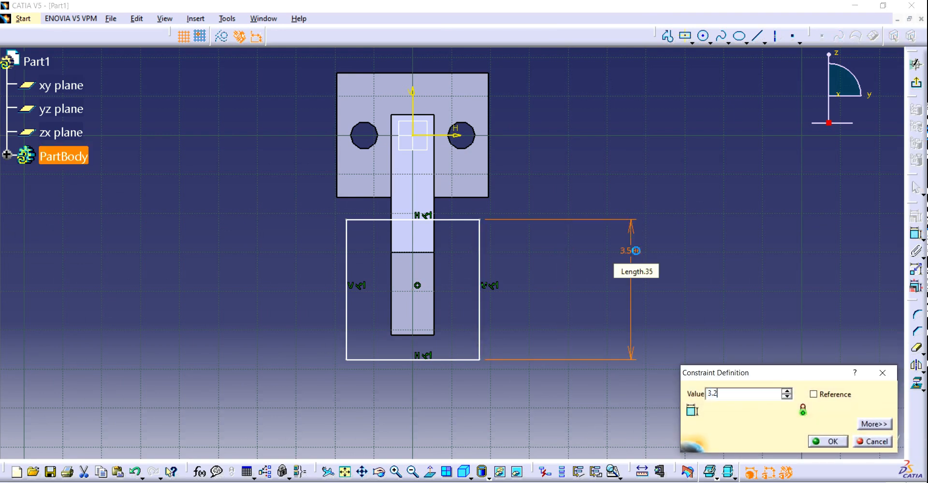
pyautogui.write('.2')
pyautogui.press('Return')
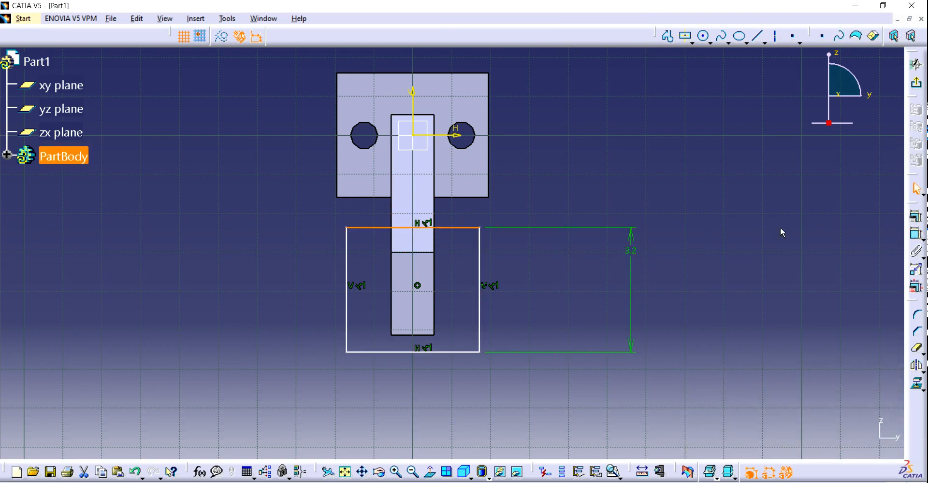
# - Dimension the rectangle's width and set it to 2.8+1.1 (3.9 cm)
pyautogui.click(915, 234)
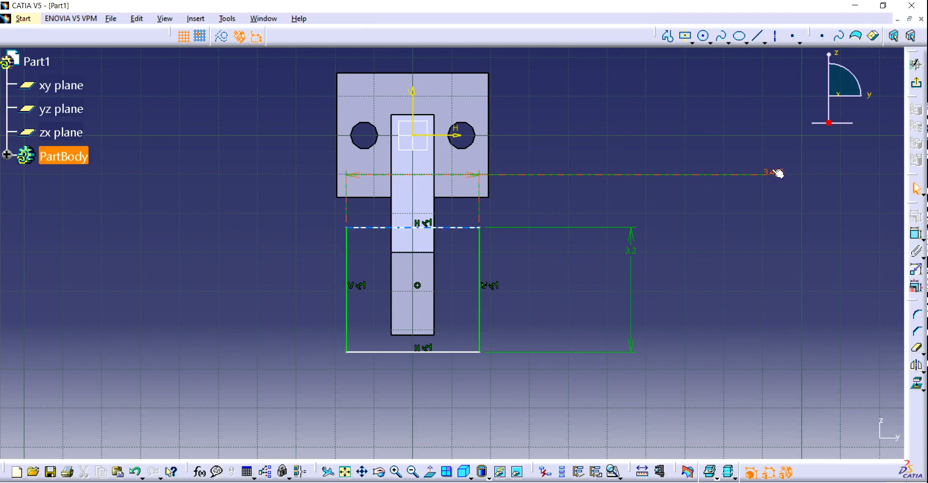
pyautogui.click(775, 173)
pyautogui.doubleClick(774, 173)
pyautogui.write('2')
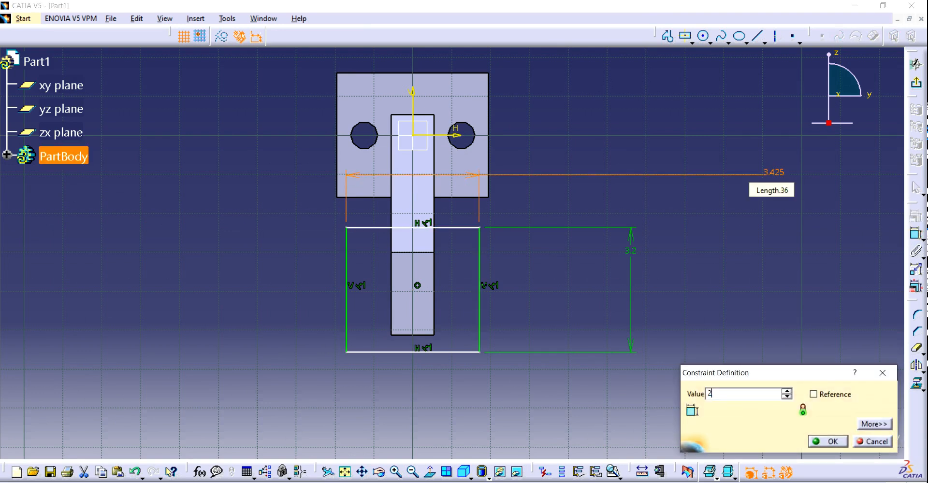
pyautogui.write('.8+1.1')
pyautogui.press('Return')
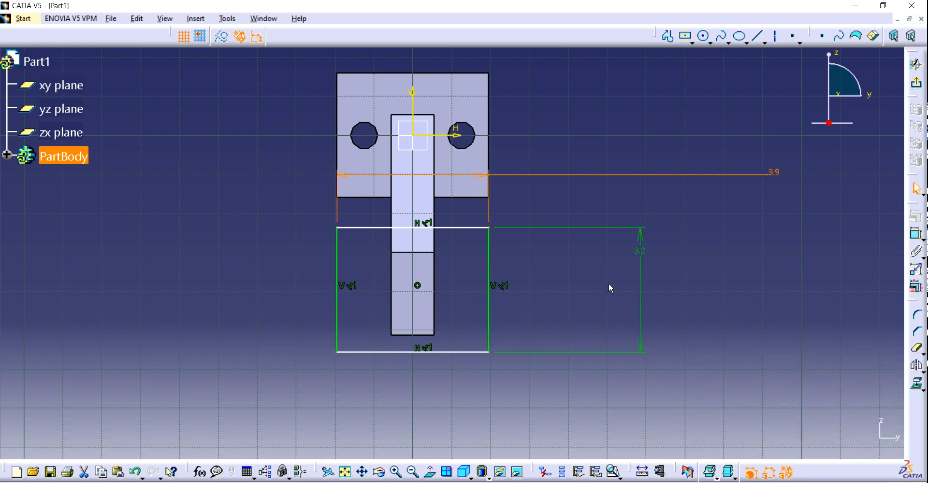
# - Sketch a circle inside the rectangle between the arm and its right side, and set its diameter to 0.7 cm
pyautogui.click(704, 36)
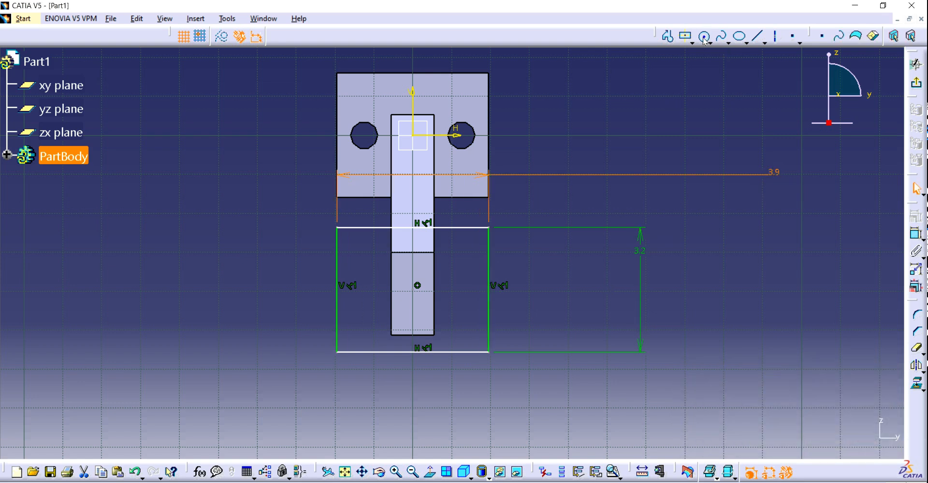
pyautogui.click(457, 289)
pyautogui.click(461, 275)
pyautogui.click(915, 234)
pyautogui.click(672, 307)
pyautogui.doubleClick(673, 308)
pyautogui.write('0.7')
pyautogui.press('Return')
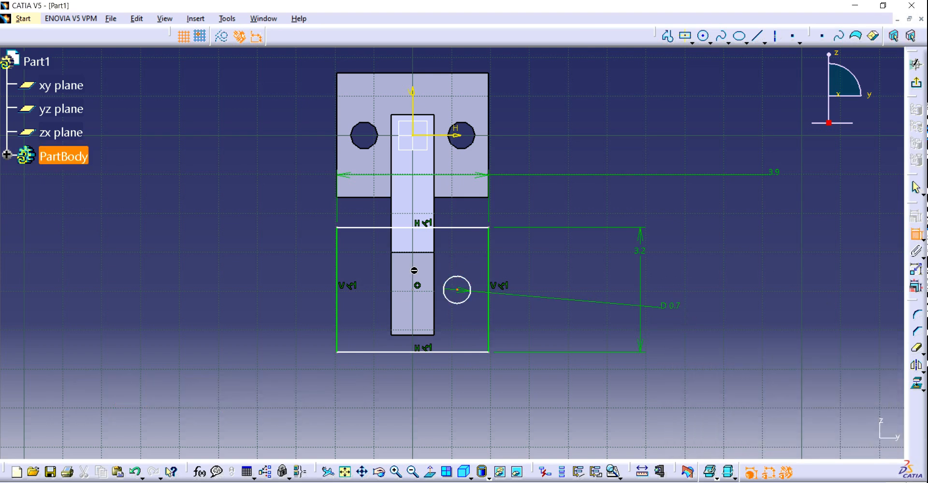
# - Dimension the circle centre's horizontal distance from the vertical axis and set it to 2.5/2 (1.25 cm)
pyautogui.click(414, 288)
pyautogui.click(574, 193)
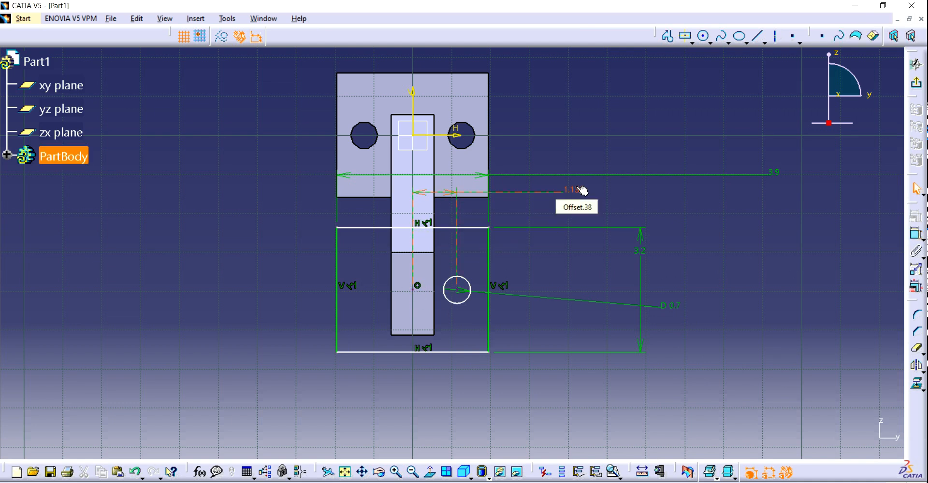
pyautogui.doubleClick(582, 191)
pyautogui.write('2.5/2')
pyautogui.press('Return')
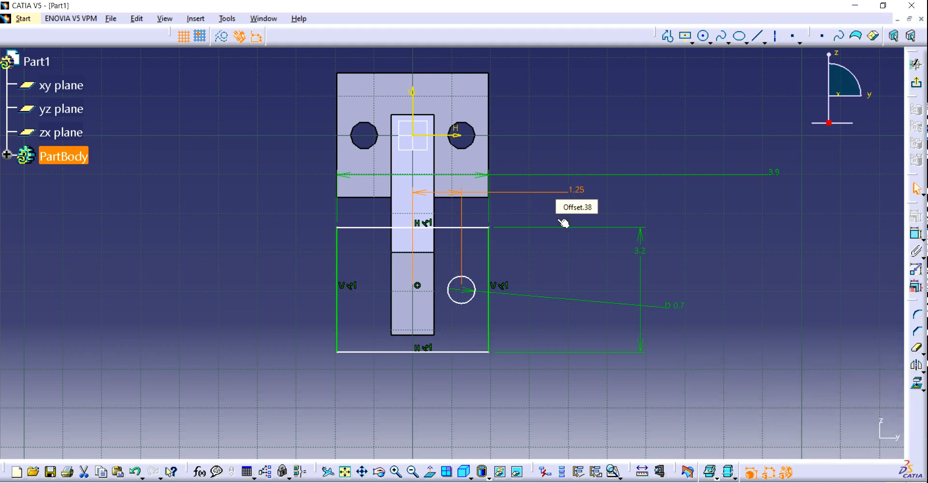
# - Mirror the 0.7 cm circle about the vertical axis and finish the sketch
pyautogui.click(462, 290)
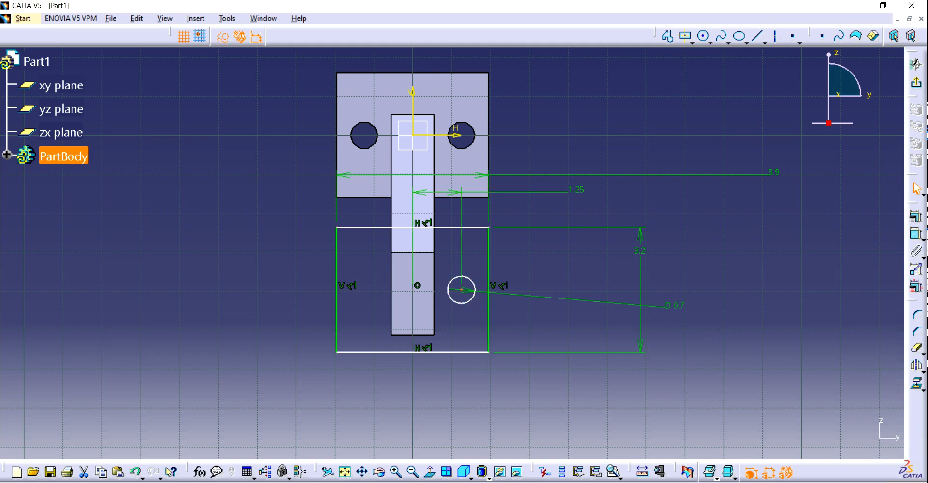
pyautogui.click(917, 366)
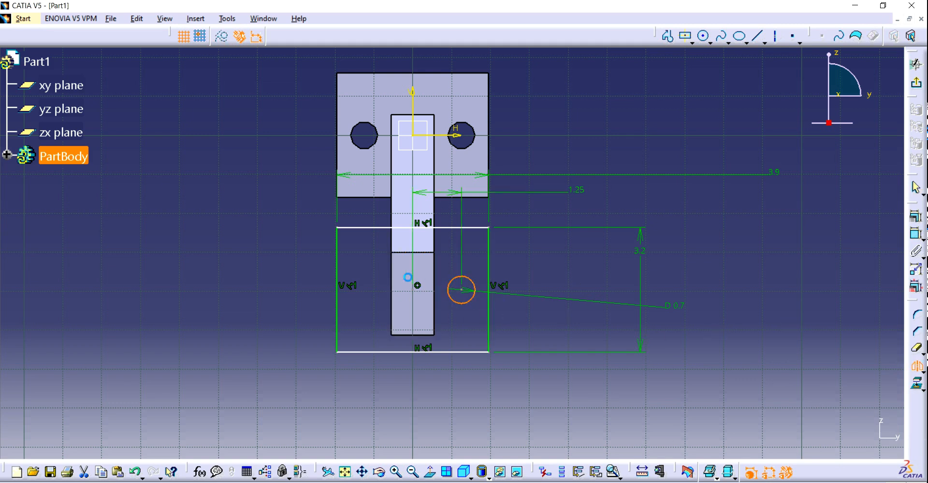
pyautogui.click(413, 128)
pyautogui.click(916, 85)
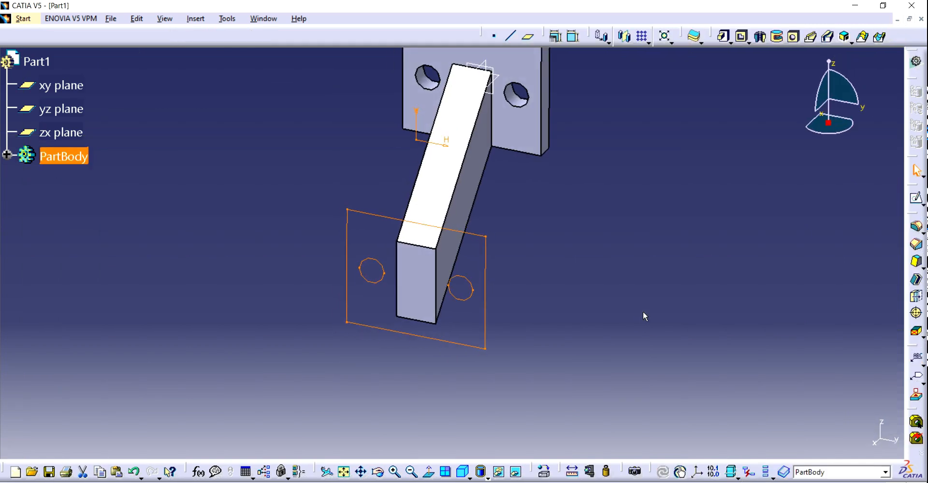
# - Pad the rectangle with its two circles outward from the arm's end face into a thin holed plate
pyautogui.click(723, 37)
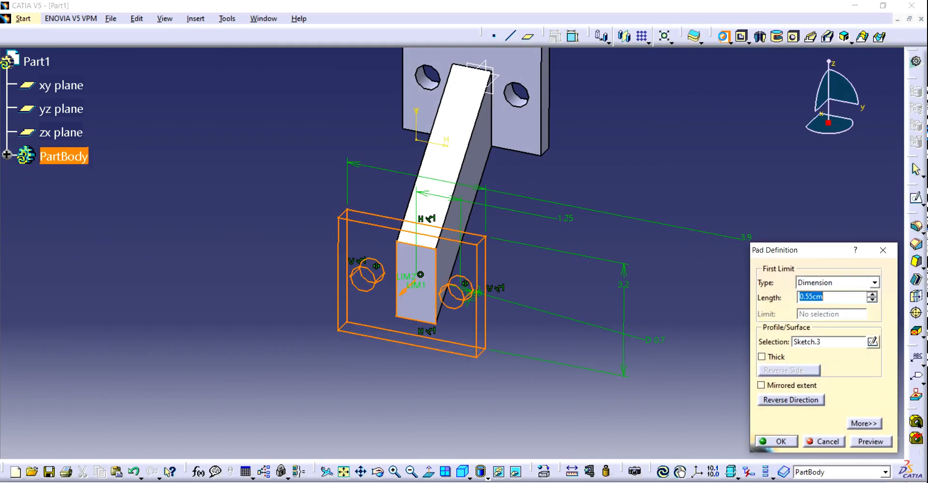
pyautogui.write('0')
pyautogui.click(870, 441)
pyautogui.click(779, 442)
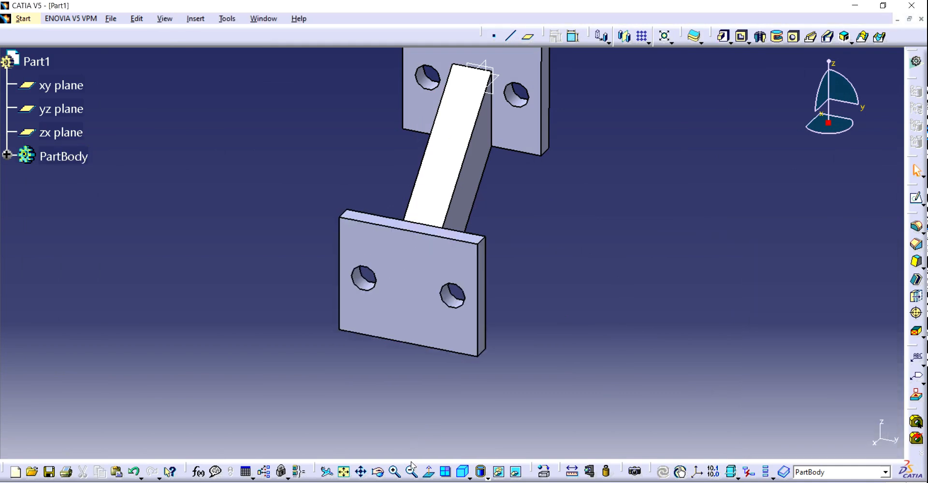
# - Save the part as Part9 in the train folder
pyautogui.click(378, 472)
pyautogui.moveTo(414, 342); pyautogui.dragTo(435, 241)
pyautogui.click(118, 19)
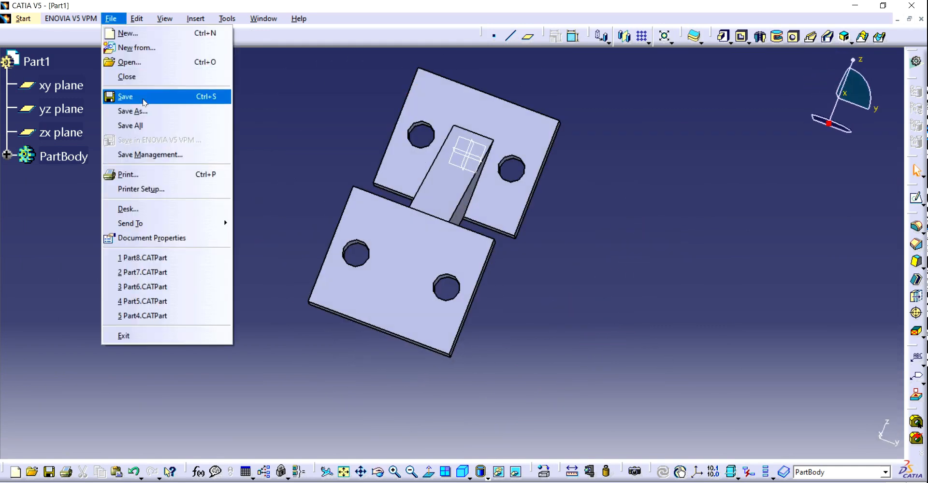
pyautogui.click(135, 111)
pyautogui.click(459, 360)
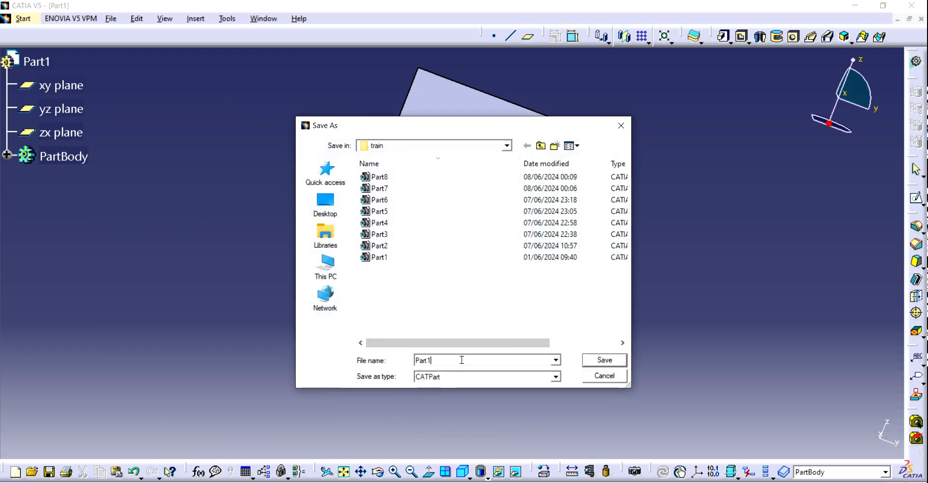
pyautogui.press('BackSpace')
pyautogui.write('9')
pyautogui.press('Return')
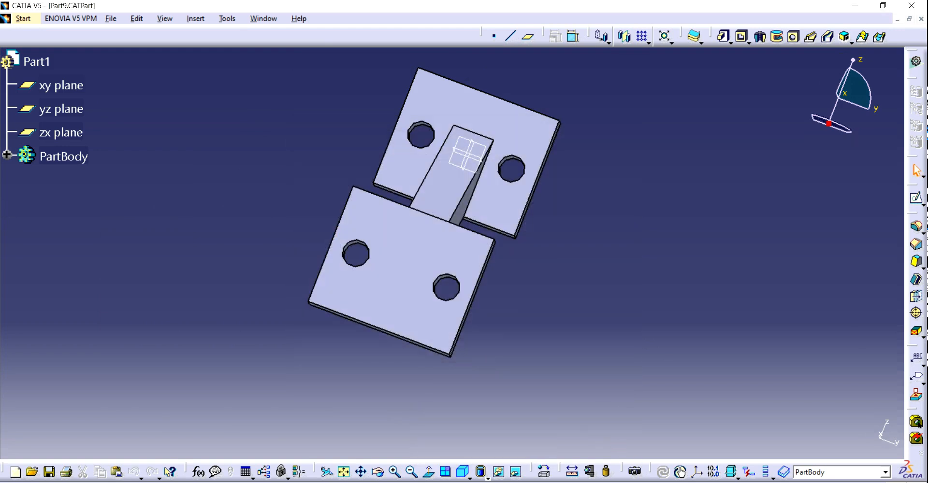
pyautogui.click(739, 482)
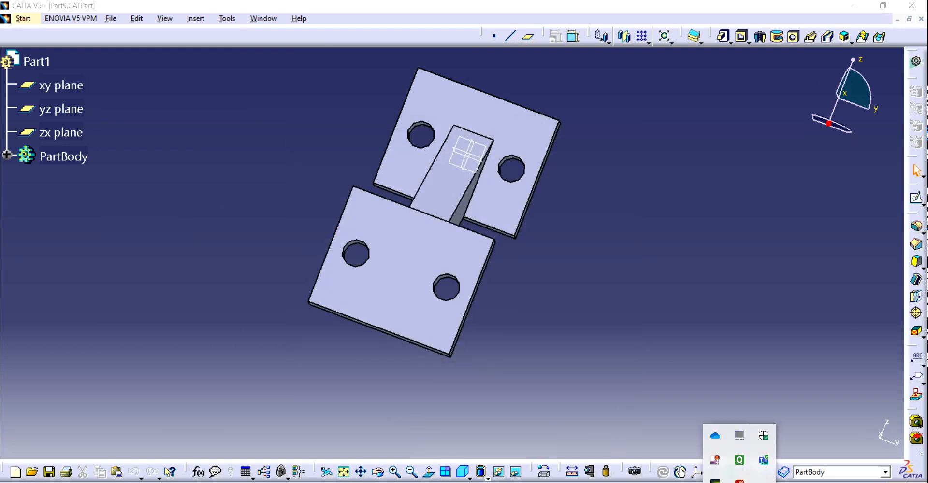
pyautogui.rightClick(722, 456)
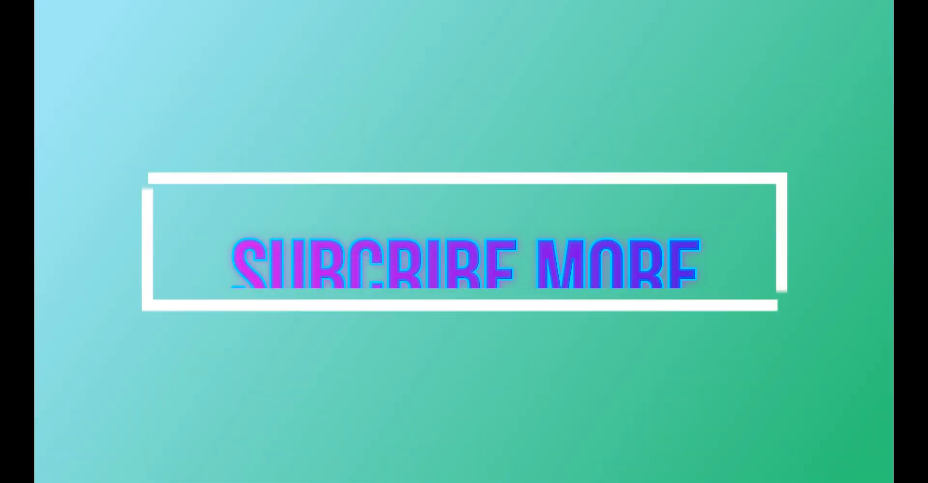